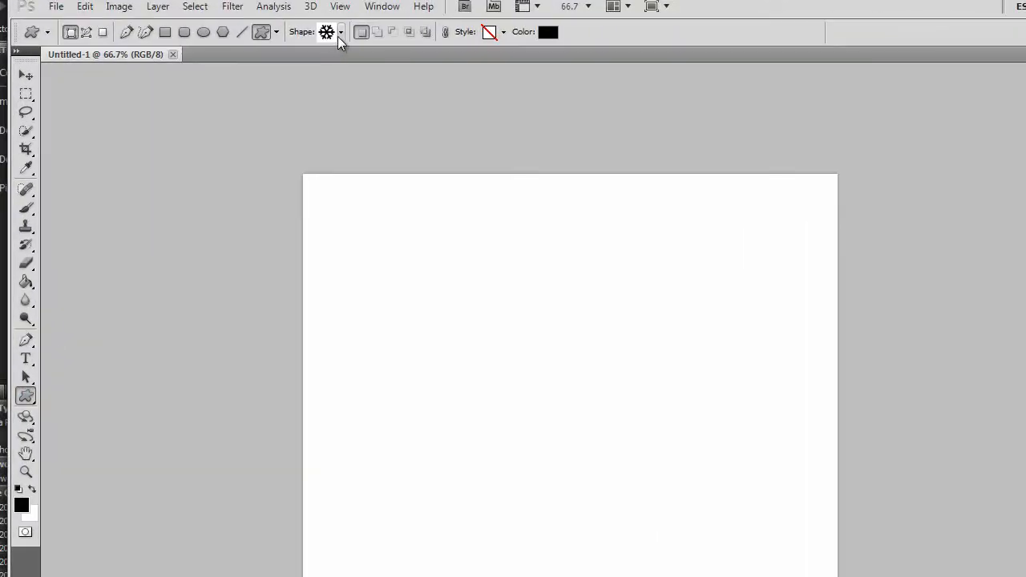
Draw a large black snowflake with a solid hexagonal centre on the blank canvas, using the matching custom shape.
{"action": "left_click", "coordinate": [337, 36]}
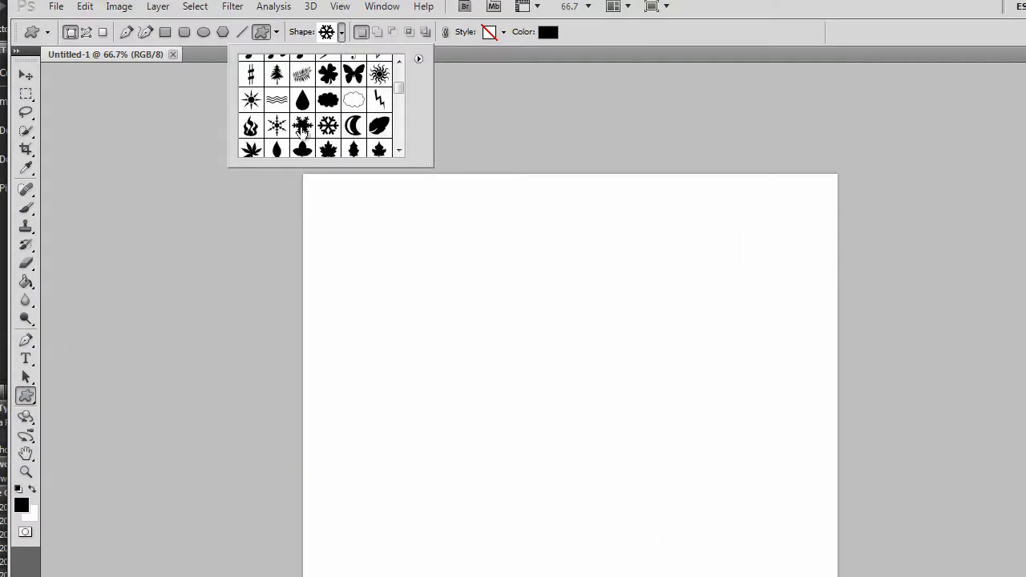
{"action": "left_click", "coordinate": [419, 58]}
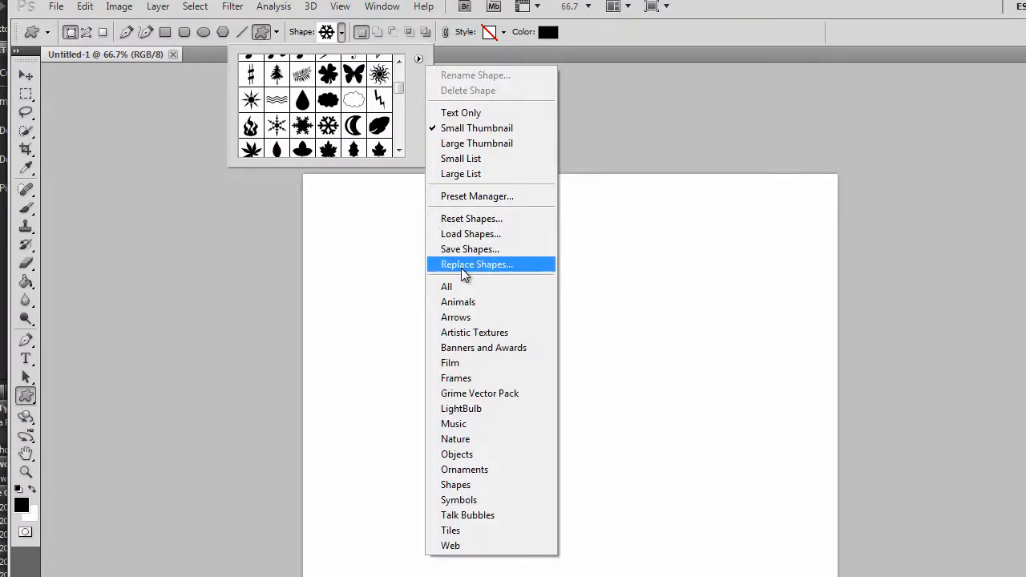
{"action": "left_click", "coordinate": [303, 137]}
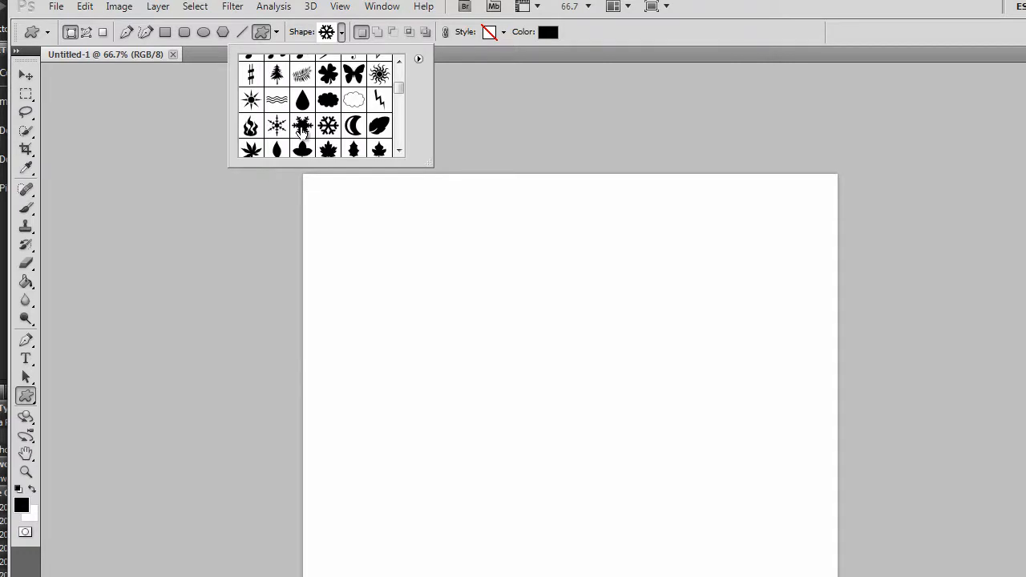
{"action": "left_click", "coordinate": [301, 130]}
{"action": "left_click", "coordinate": [477, 84]}
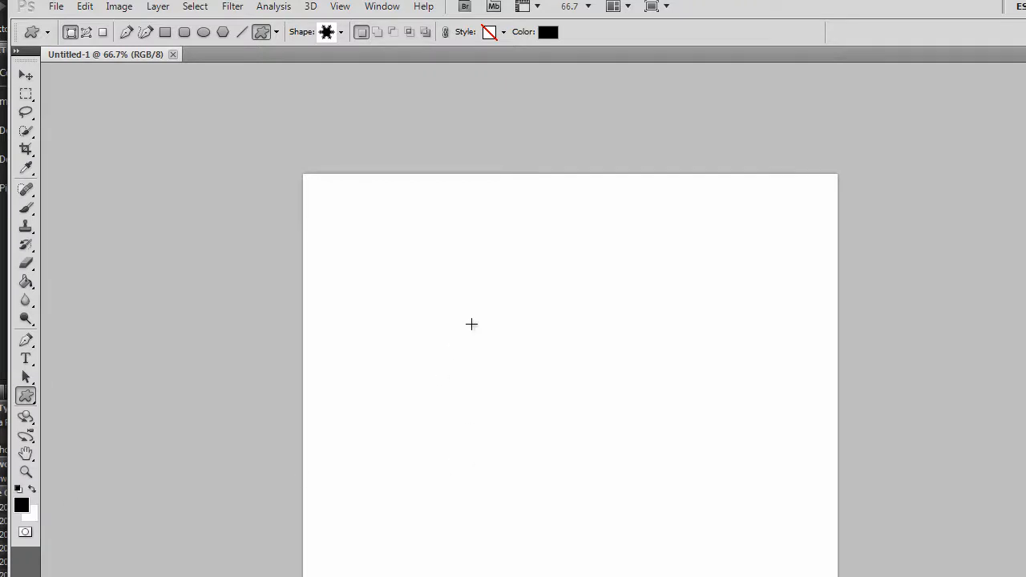
{"action": "left_click_drag", "start_coordinate": [427, 306], "coordinate": [591, 495]}
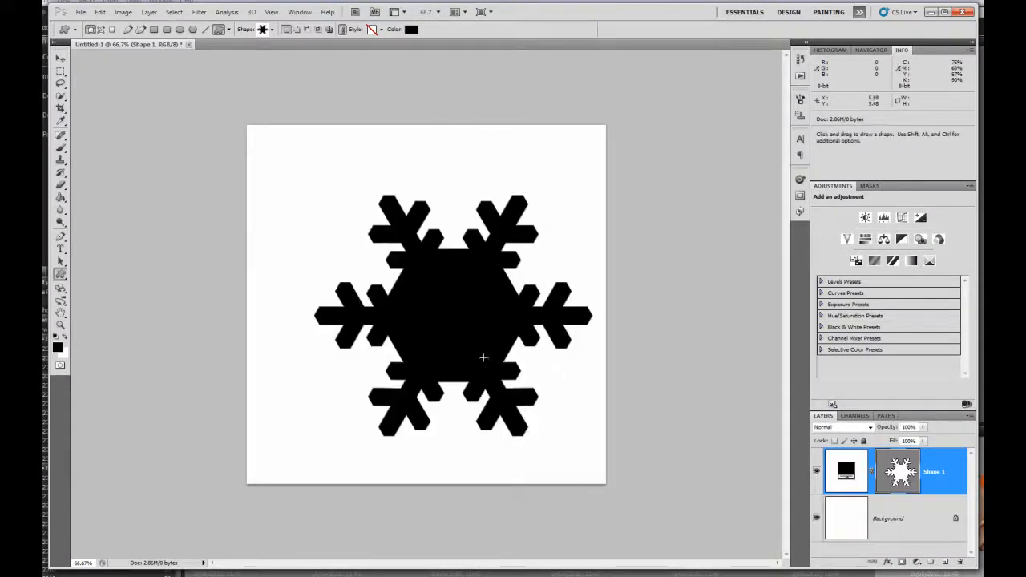
Move the snowflake shape to about the middle of the canvas and merge it down into the background layer.
{"action": "key", "text": "v"}
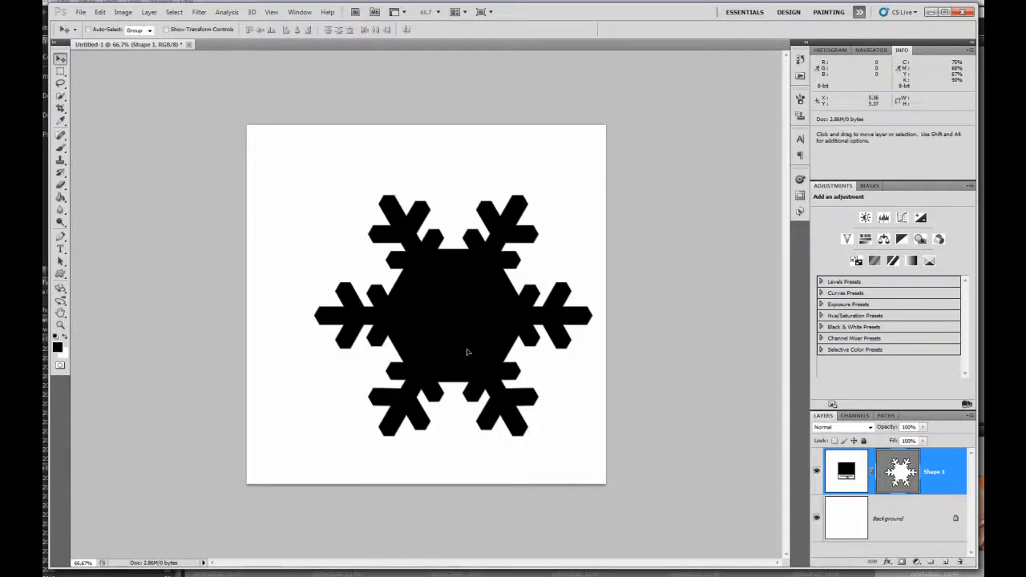
{"action": "left_click_drag", "start_coordinate": [468, 351], "coordinate": [456, 338]}
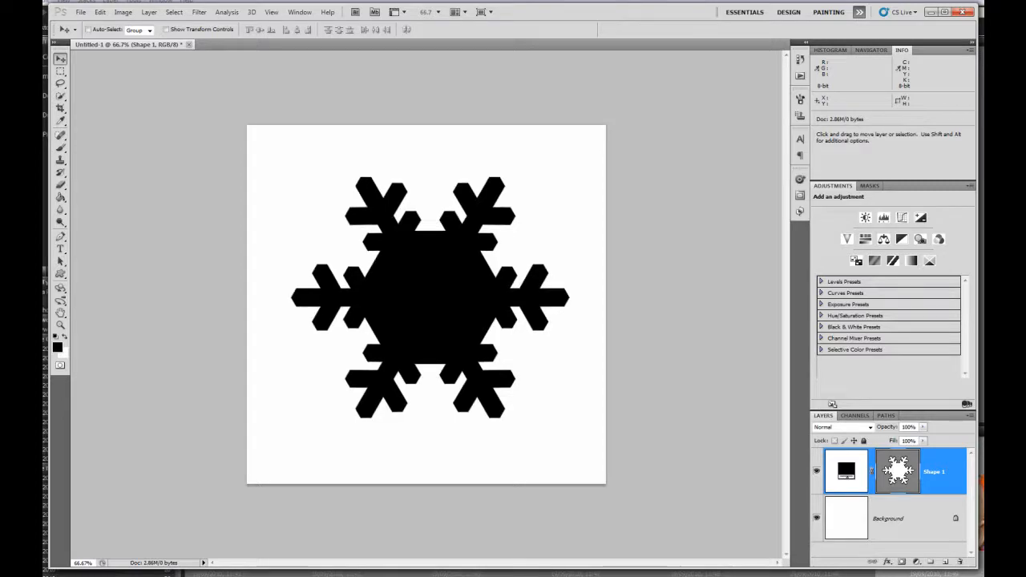
{"action": "key", "text": "ctrl+e"}
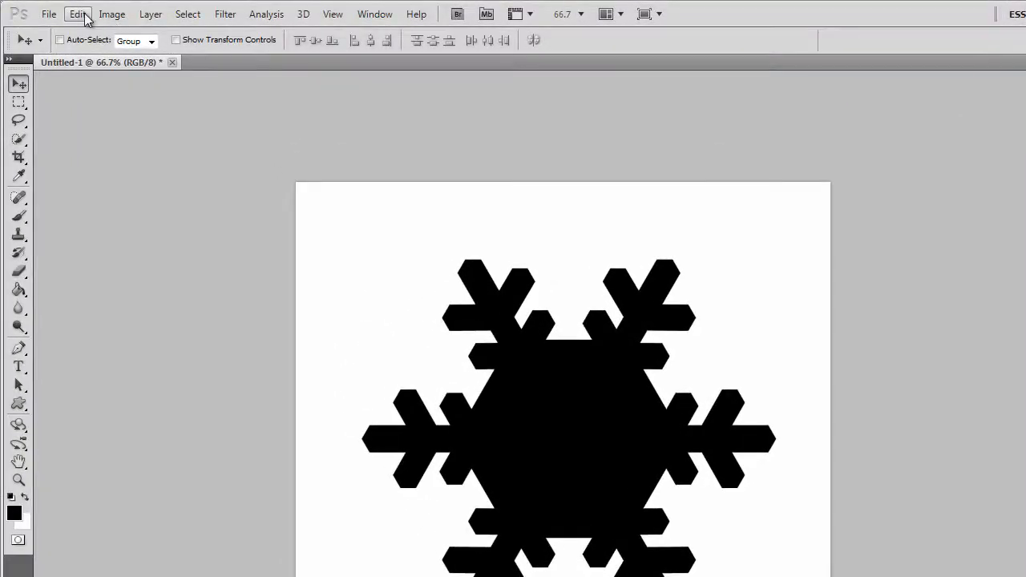
Define the snowflake artwork as a brush preset named Snowflake 5.
{"action": "left_click", "coordinate": [84, 15]}
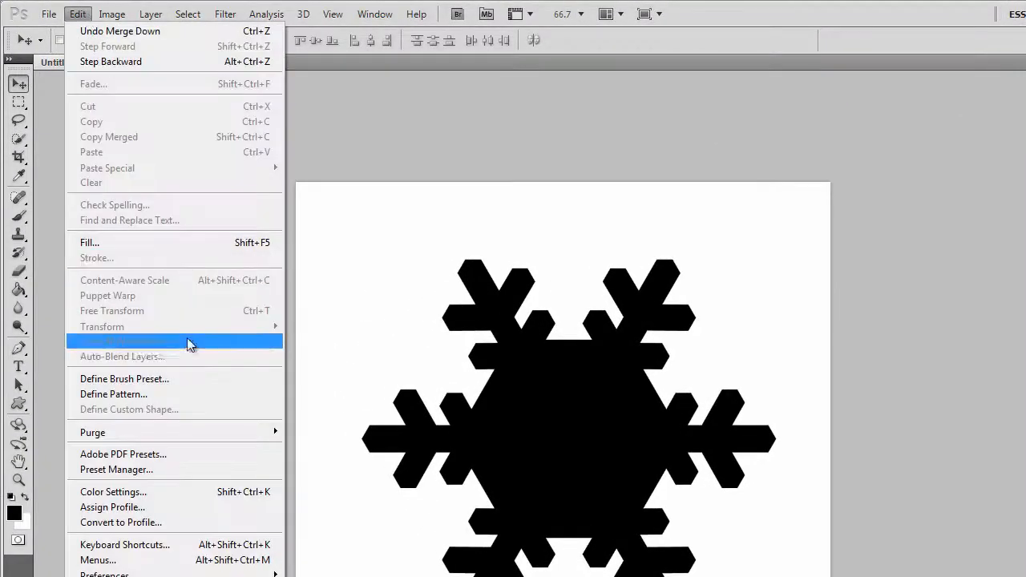
{"action": "left_click", "coordinate": [158, 380]}
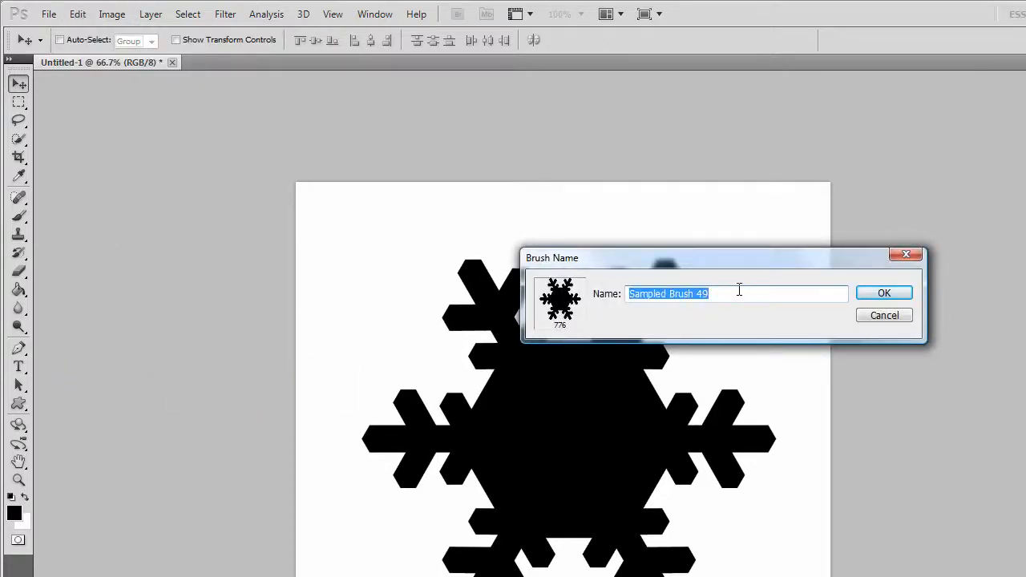
{"action": "type", "text": "Snowflake 5"}
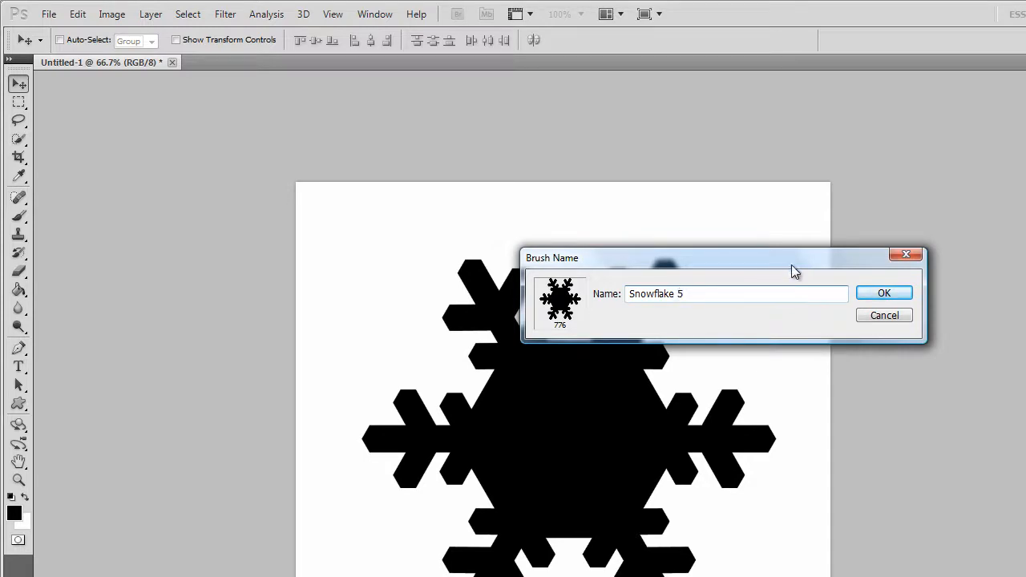
{"action": "left_click", "coordinate": [884, 294]}
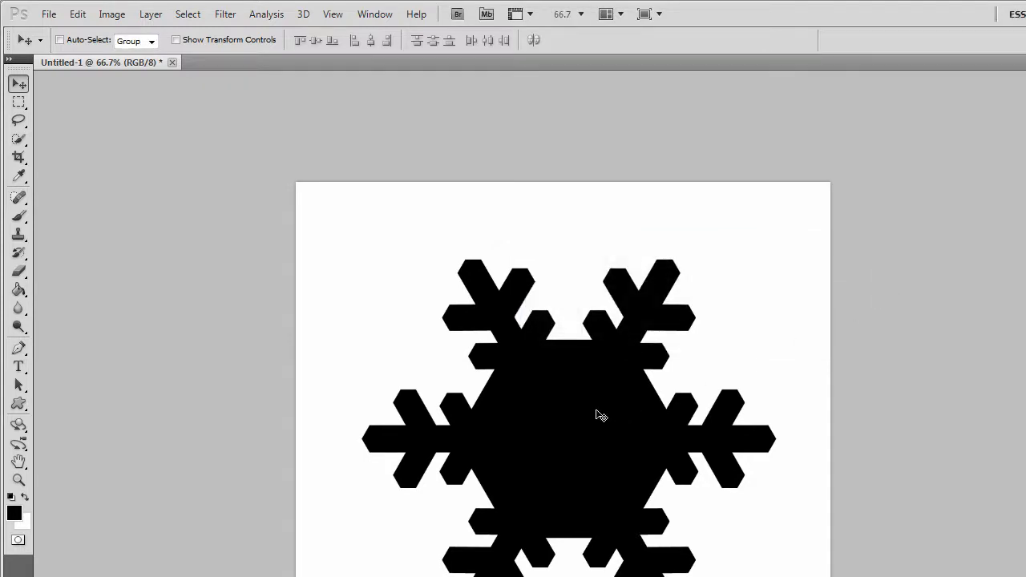
Choose the new 776 px snowflake brush and stamp it several times in black across the canvas.
{"action": "left_click", "coordinate": [20, 216]}
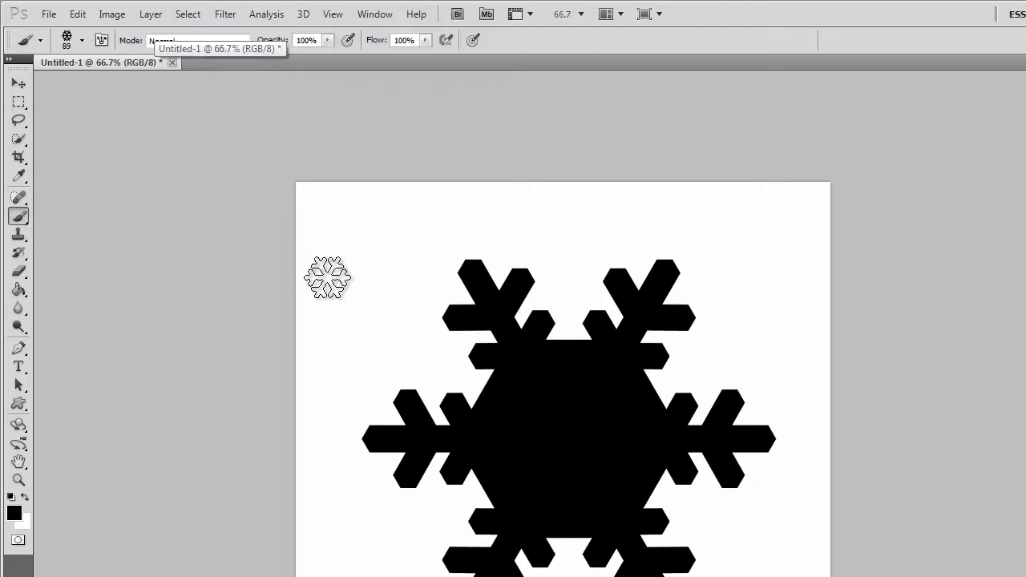
{"action": "left_click", "coordinate": [80, 43]}
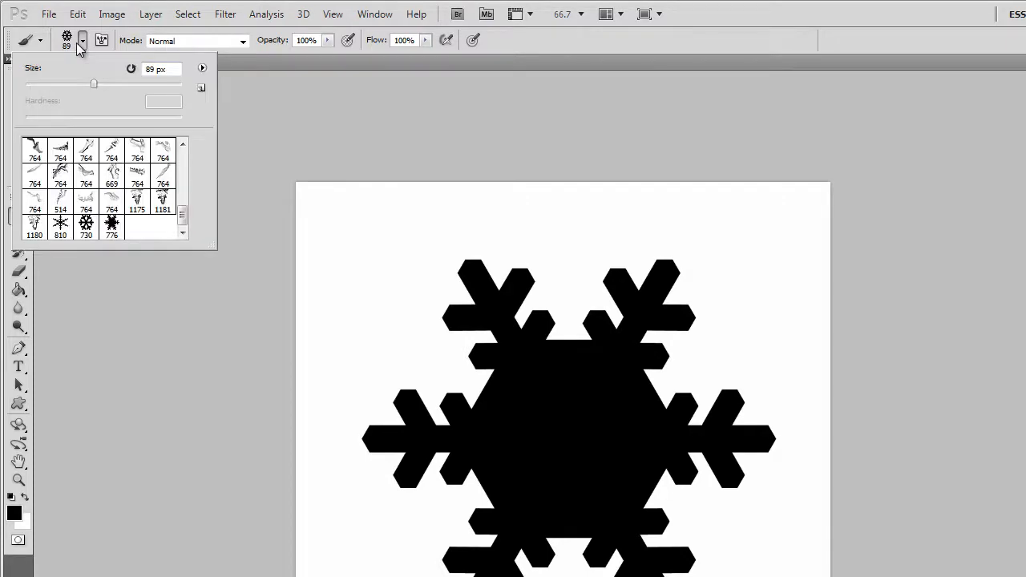
{"action": "left_click", "coordinate": [112, 228]}
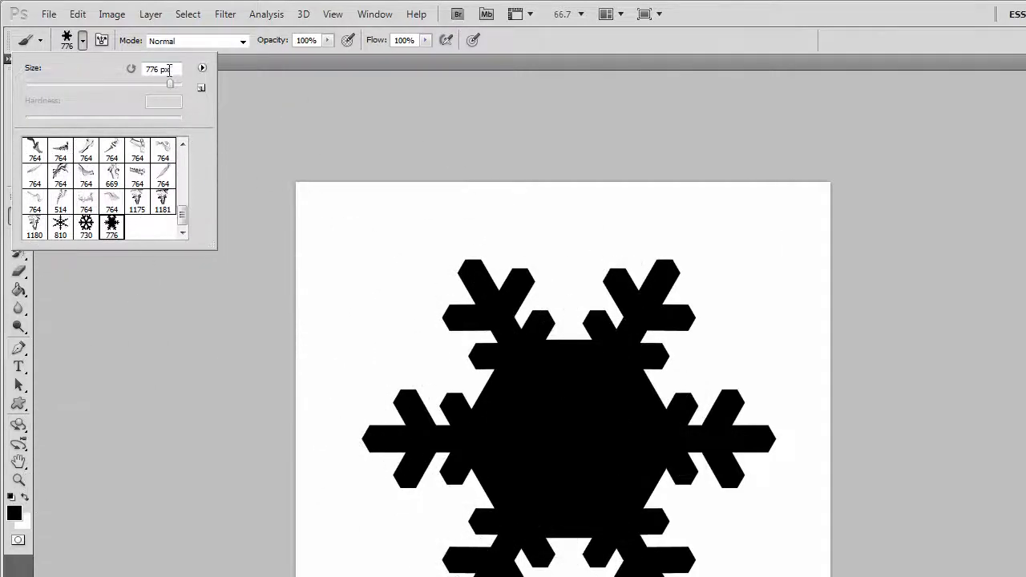
{"action": "left_click", "coordinate": [227, 89]}
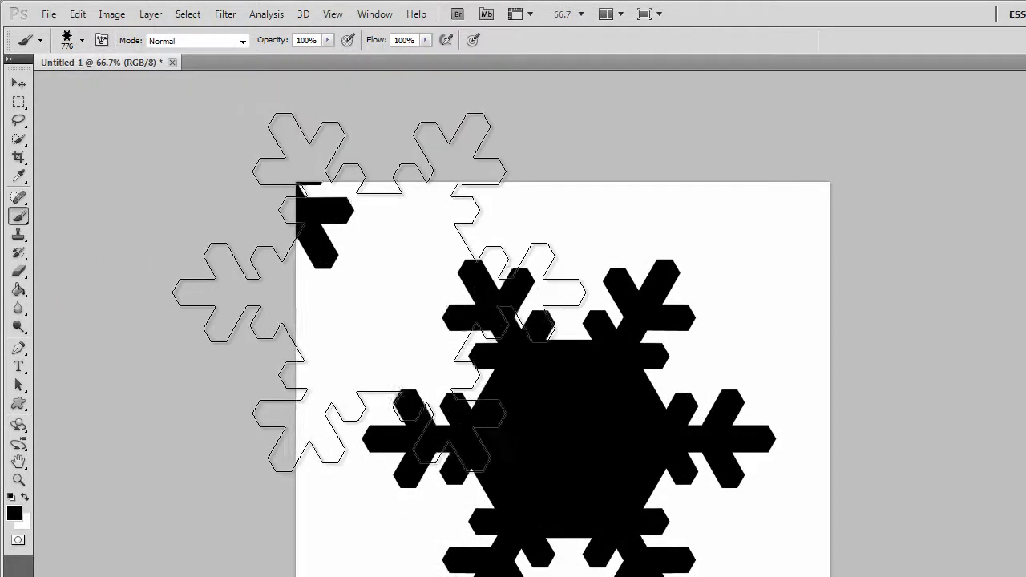
{"action": "left_click", "coordinate": [376, 308]}
{"action": "left_click", "coordinate": [648, 321]}
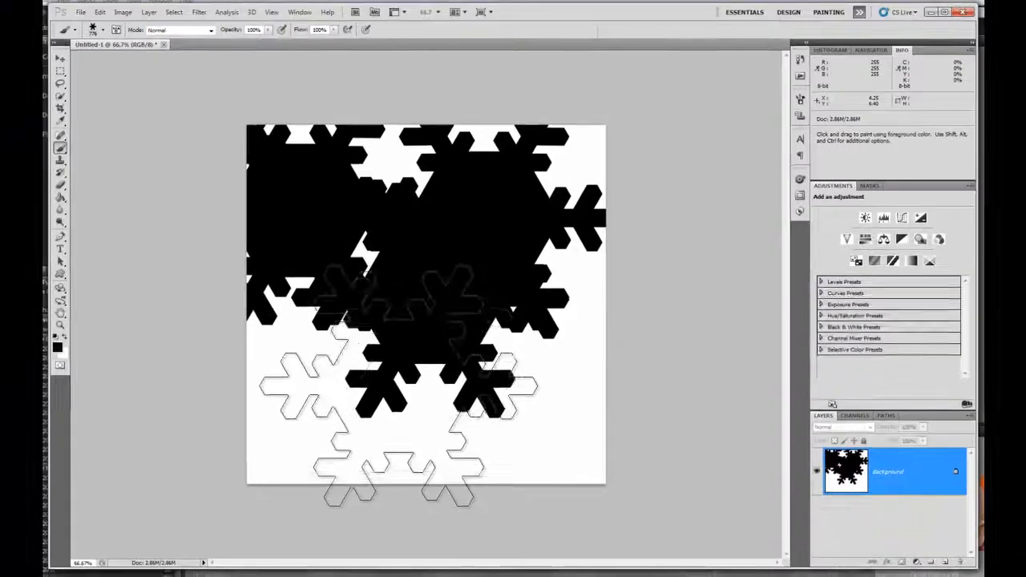
{"action": "left_click", "coordinate": [397, 386]}
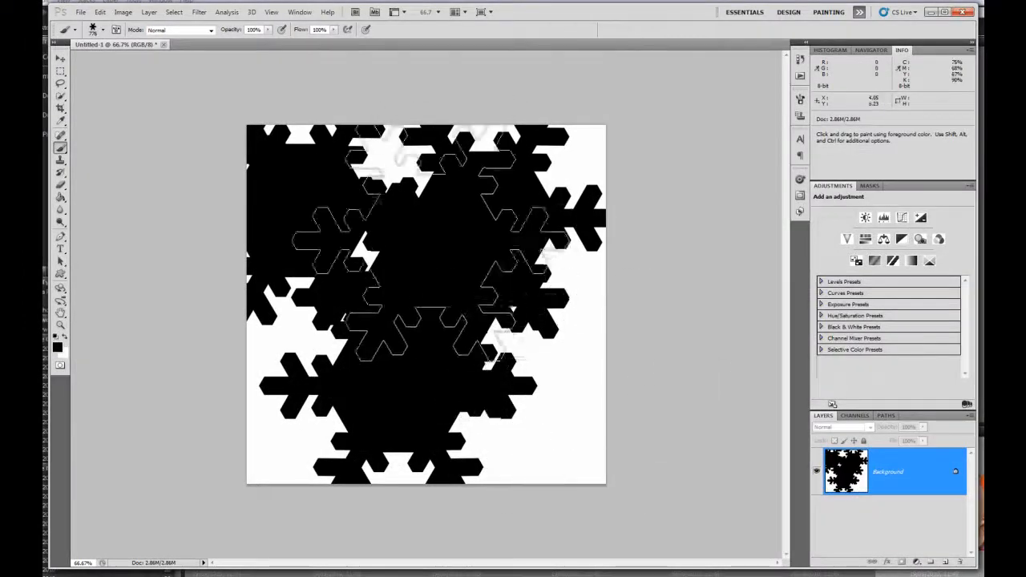
{"action": "left_click", "coordinate": [453, 265]}
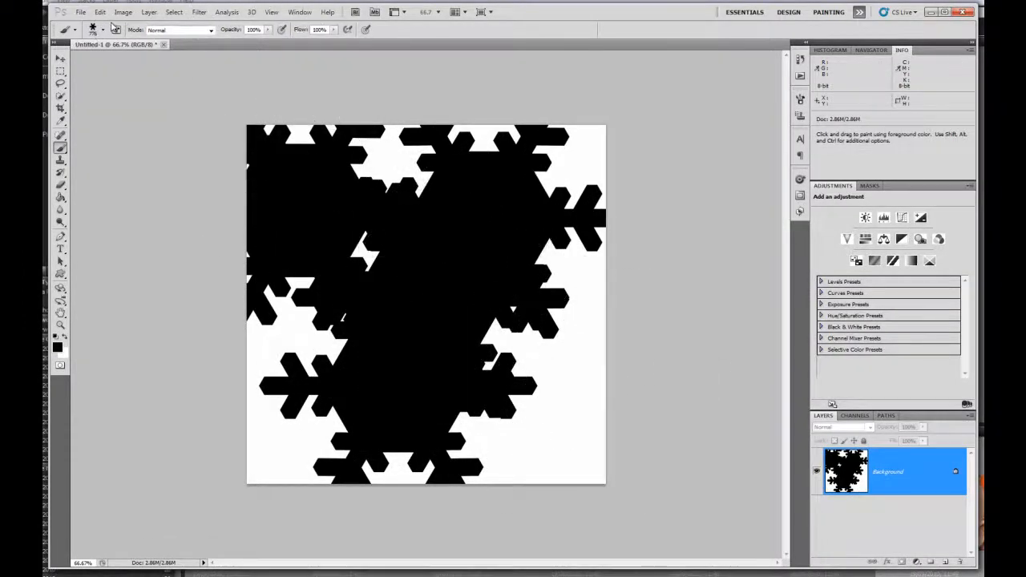
Create a new document from the International Paper preset.
{"action": "left_click", "coordinate": [81, 12]}
{"action": "left_click", "coordinate": [93, 24]}
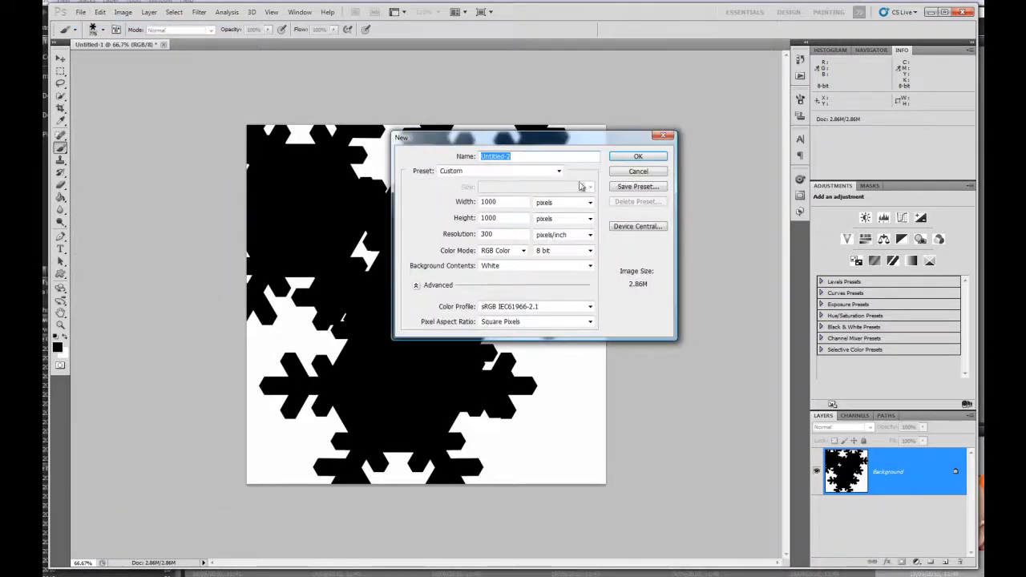
{"action": "left_click", "coordinate": [557, 176]}
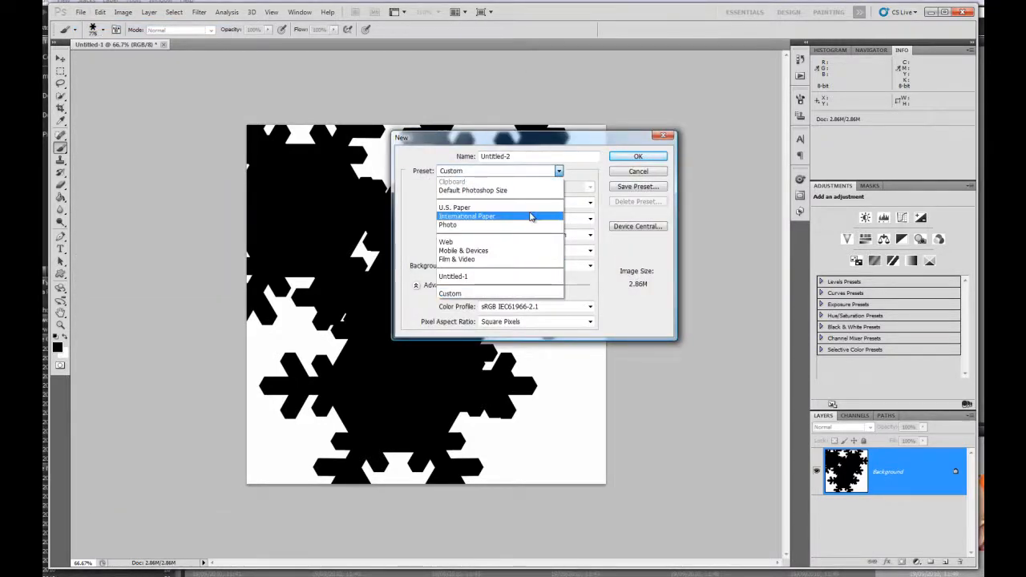
{"action": "left_click", "coordinate": [529, 214]}
{"action": "left_click", "coordinate": [664, 158]}
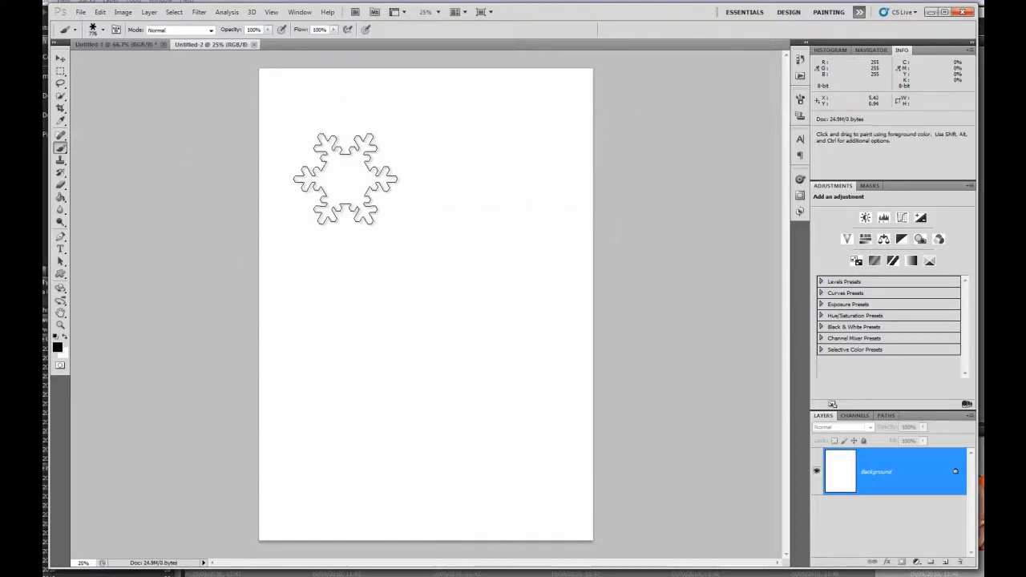
Reduce the snowflake brush size to 300 px.
{"action": "key", "text": "bracketleft"}
{"action": "key", "text": "bracketleft"}
{"action": "key", "text": "bracketleft"}
{"action": "key", "text": "bracketleft"}
{"action": "key", "text": "bracketleft"}
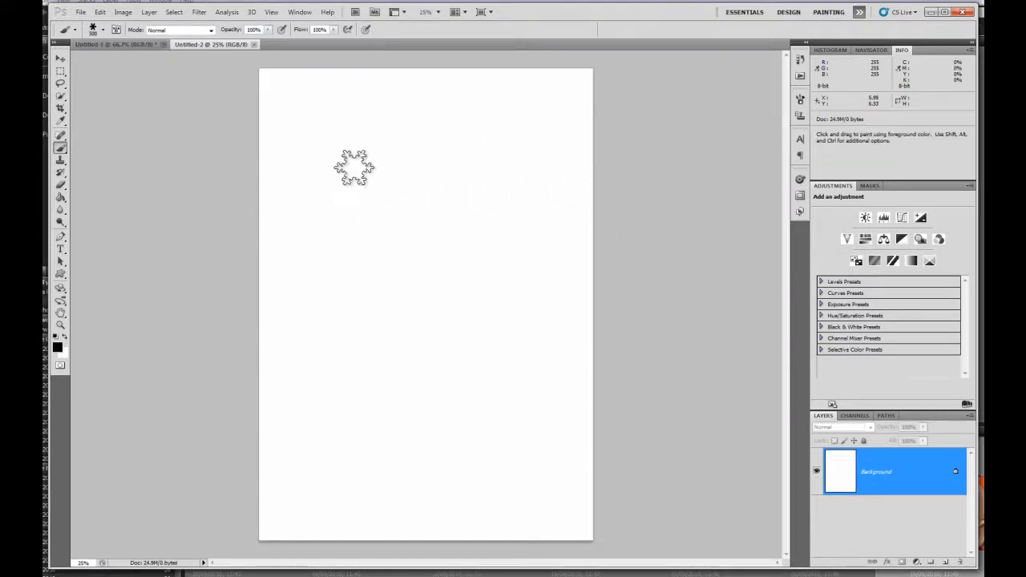
Set the foreground colour to the bright blue 05aed8.
{"action": "left_click", "coordinate": [57, 347]}
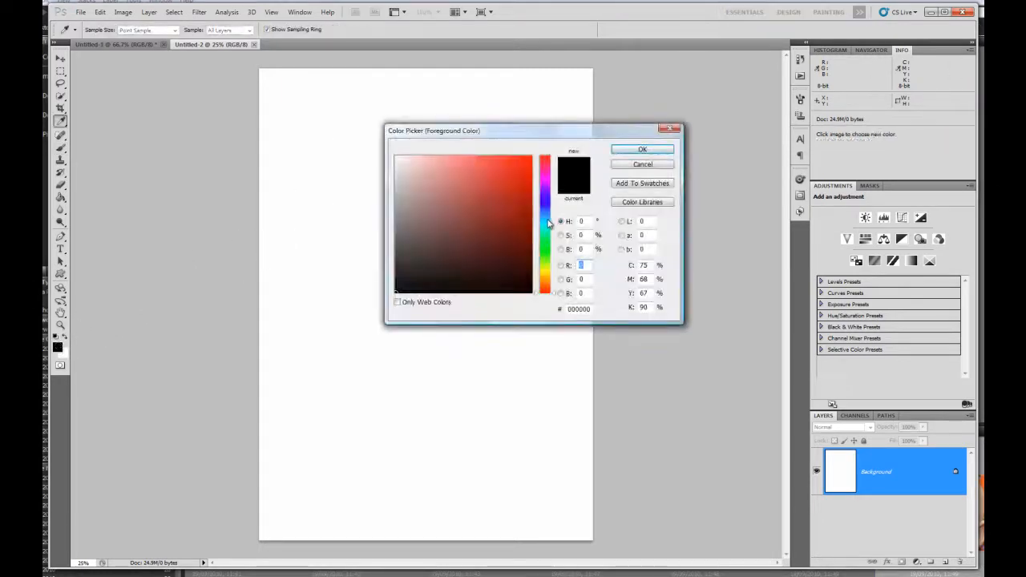
{"action": "left_click", "coordinate": [548, 222]}
{"action": "left_click", "coordinate": [529, 175]}
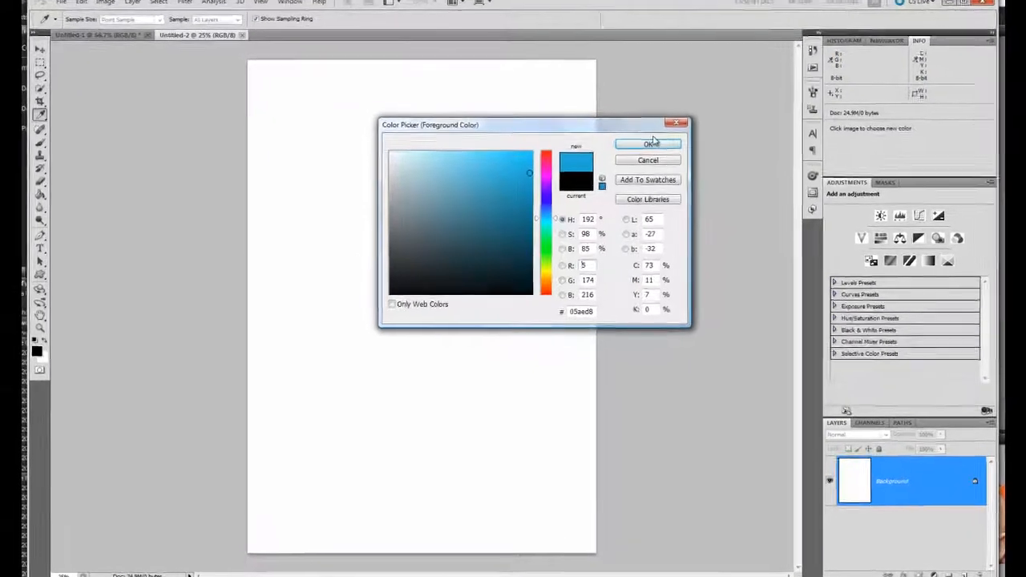
{"action": "left_click", "coordinate": [651, 143]}
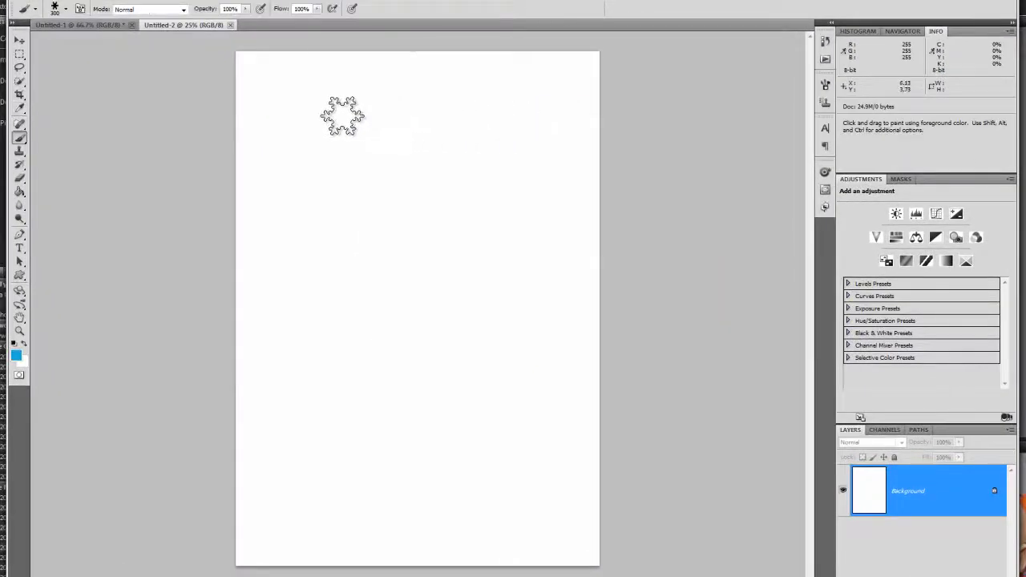
Stamp two blue snowflakes side by side near the page's upper edge and one below them at 54% brush opacity.
{"action": "left_click", "coordinate": [343, 117]}
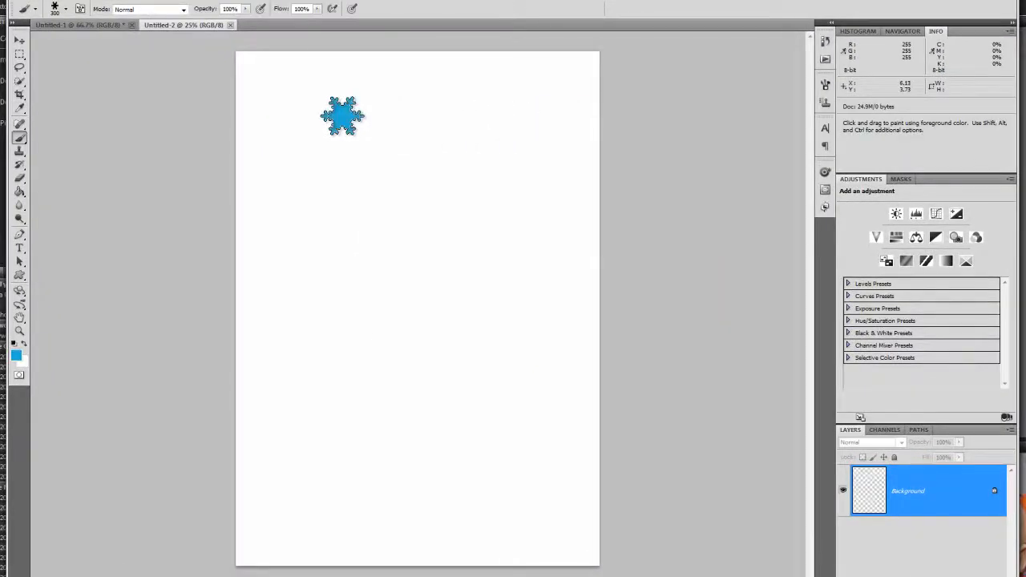
{"action": "left_click", "coordinate": [414, 119]}
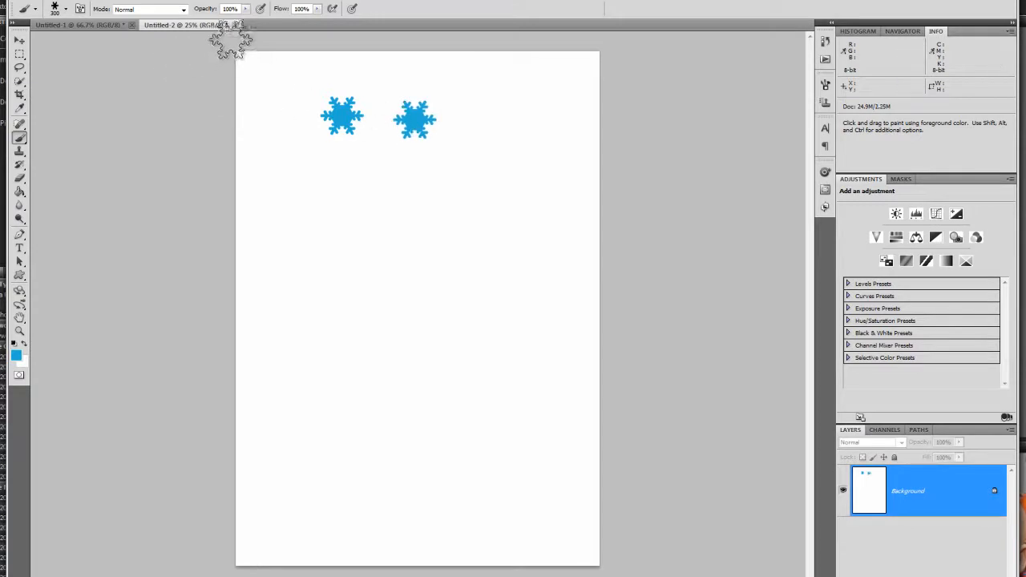
{"action": "left_click", "coordinate": [246, 9]}
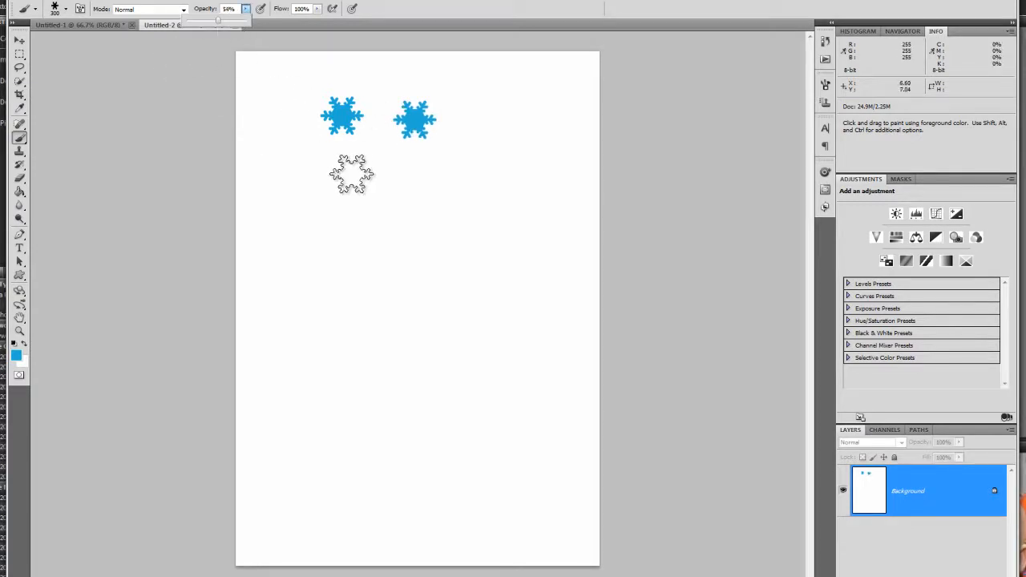
{"action": "left_click", "coordinate": [382, 170]}
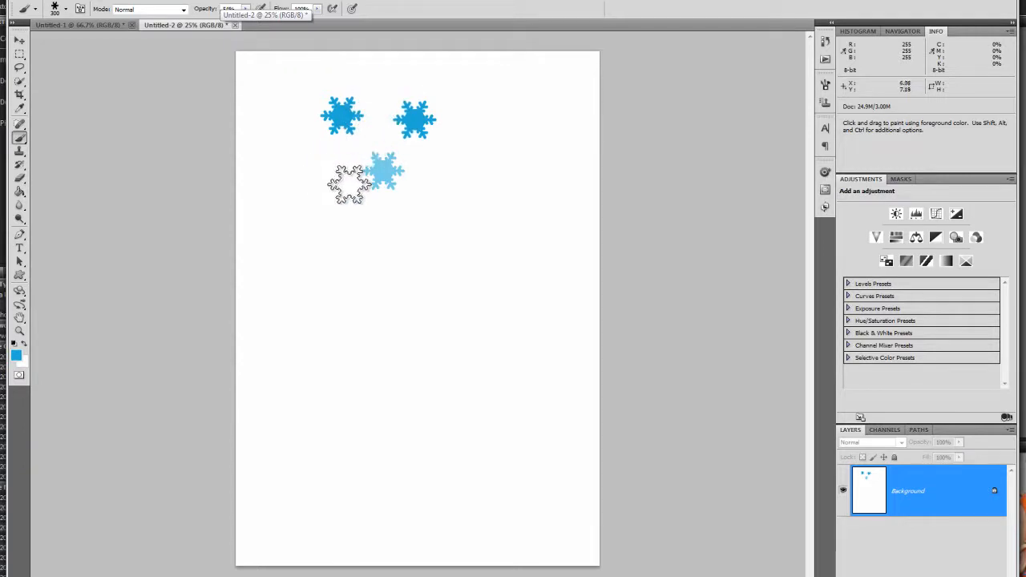
Enable Shape Dynamics for the snowflake brush, with Size Jitter at 0% and a lower Minimum Diameter.
{"action": "left_click", "coordinate": [824, 85]}
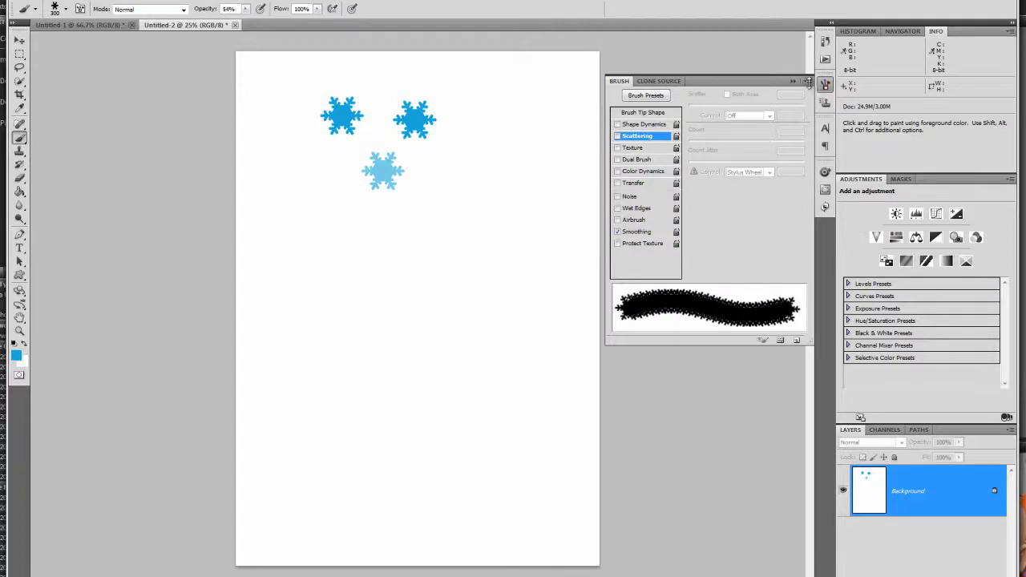
{"action": "left_click", "coordinate": [645, 124]}
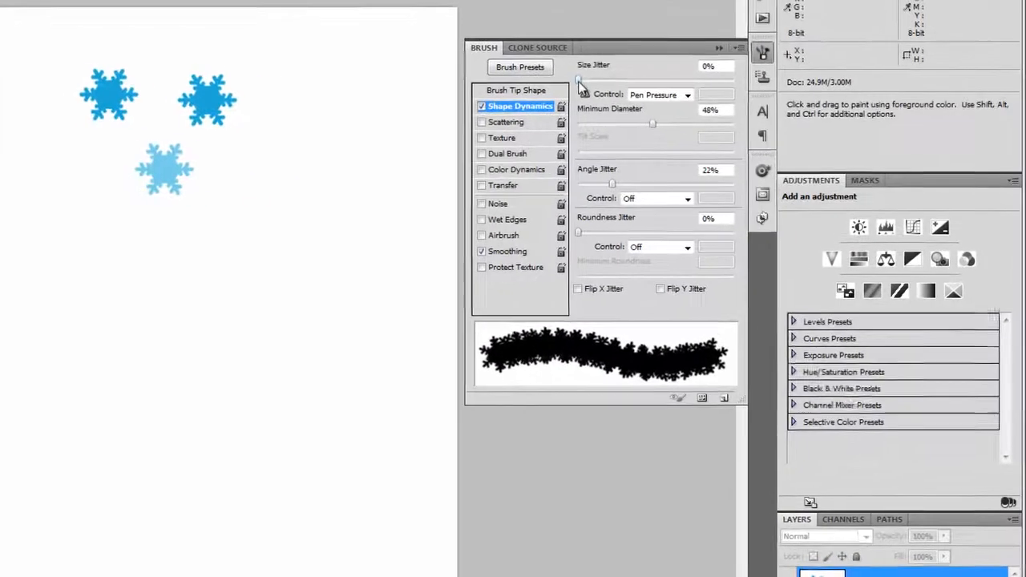
{"action": "left_click_drag", "start_coordinate": [688, 105], "coordinate": [705, 105]}
{"action": "mouse_move", "coordinate": [597, 78]}
{"action": "left_mouse_down"}
{"action": "mouse_move", "coordinate": [672, 77]}
{"action": "mouse_move", "coordinate": [574, 81]}
{"action": "left_mouse_up"}
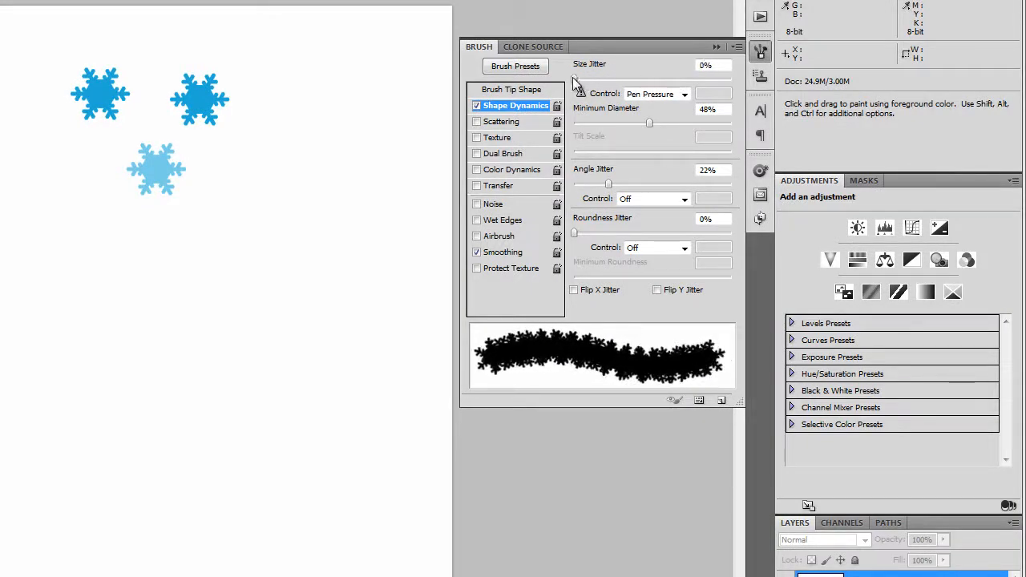
{"action": "left_click_drag", "start_coordinate": [647, 117], "coordinate": [574, 122]}
Enable Scattering for the snowflake brush and set Scatter to 633%.
{"action": "left_click", "coordinate": [517, 124]}
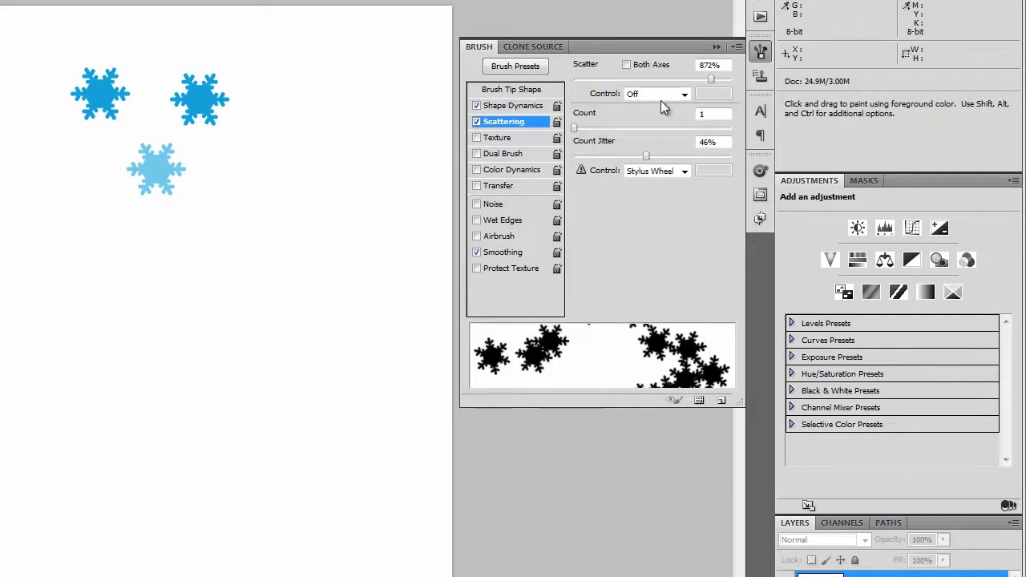
{"action": "mouse_move", "coordinate": [711, 79]}
{"action": "left_mouse_down"}
{"action": "mouse_move", "coordinate": [561, 86]}
{"action": "mouse_move", "coordinate": [604, 81]}
{"action": "mouse_move", "coordinate": [676, 95]}
{"action": "left_mouse_up"}
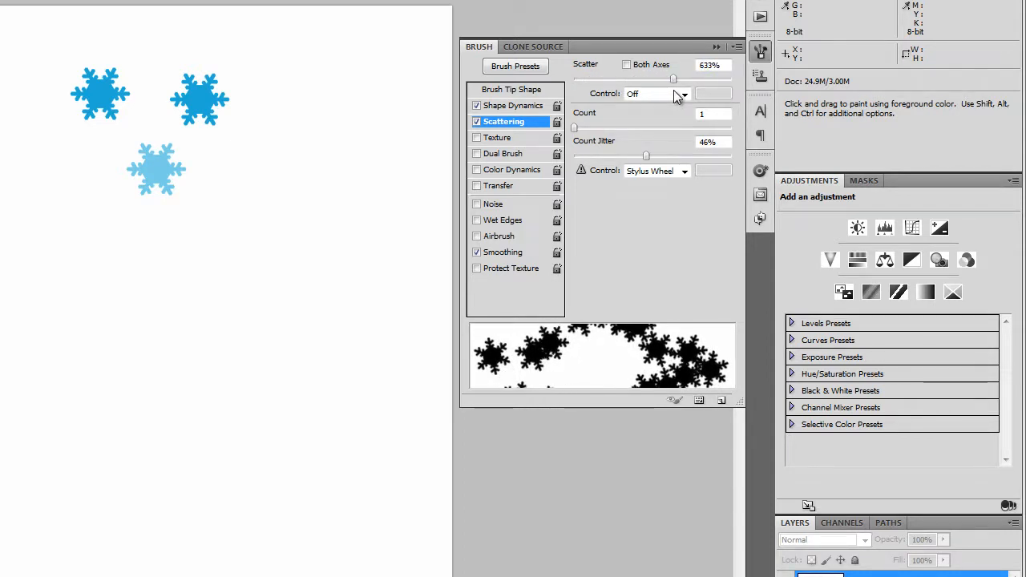
Set the scatter Count to 1 and paint scattered blue snowflakes across the page's upper and middle areas.
{"action": "mouse_move", "coordinate": [577, 128]}
{"action": "left_mouse_down"}
{"action": "mouse_move", "coordinate": [590, 127]}
{"action": "mouse_move", "coordinate": [573, 129]}
{"action": "left_mouse_up"}
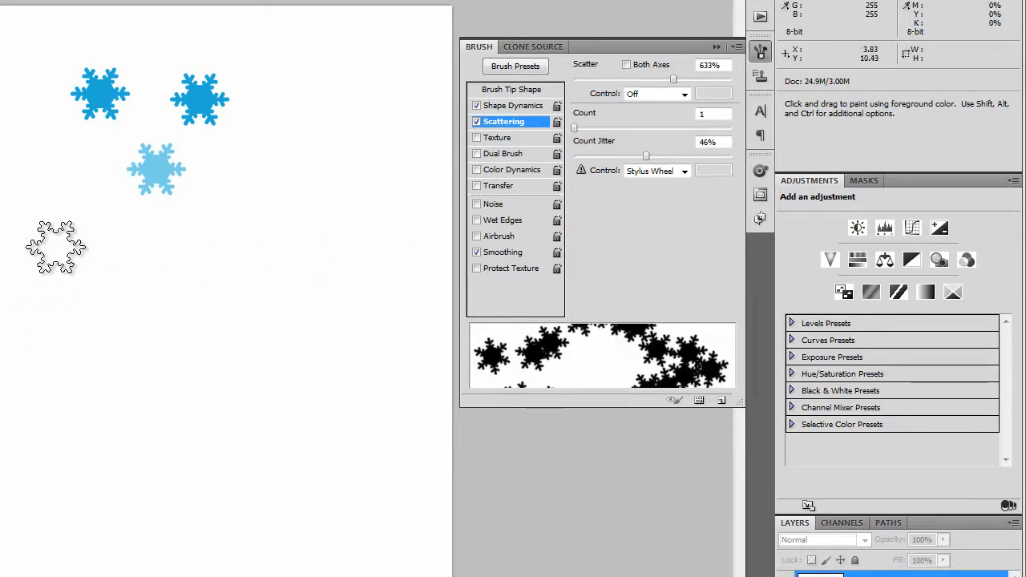
{"action": "mouse_move", "coordinate": [55, 248]}
{"action": "left_mouse_down"}
{"action": "mouse_move", "coordinate": [138, 303]}
{"action": "mouse_move", "coordinate": [215, 330]}
{"action": "left_mouse_up"}
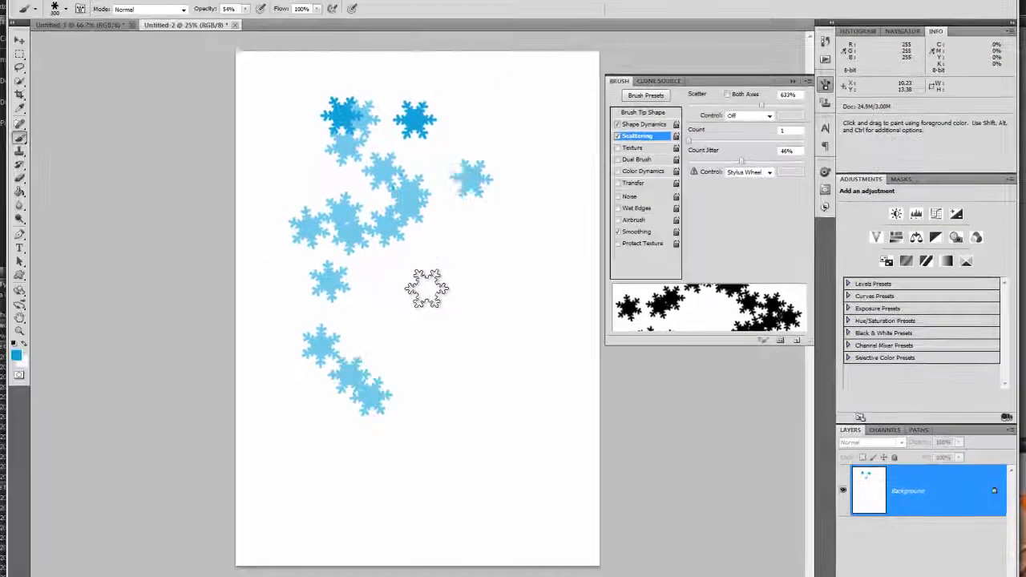
{"action": "mouse_move", "coordinate": [426, 289]}
{"action": "left_mouse_down"}
{"action": "mouse_move", "coordinate": [466, 305]}
{"action": "mouse_move", "coordinate": [545, 370]}
{"action": "left_mouse_up"}
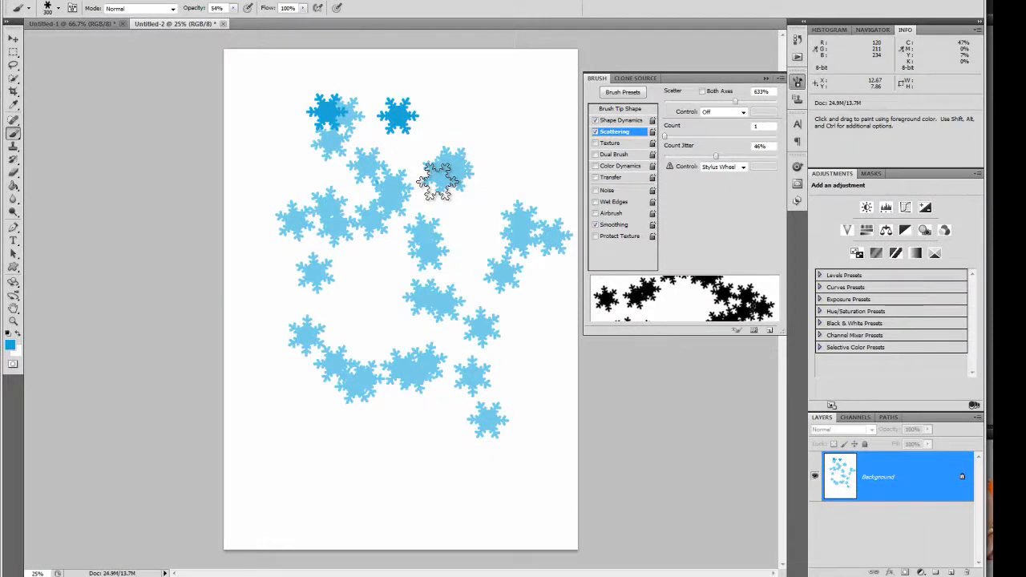
Reduce the snowflake brush size to 100 px.
{"action": "key", "text": "bracketleft"}
{"action": "key", "text": "bracketleft"}
{"action": "key", "text": "bracketleft"}
{"action": "key", "text": "bracketleft"}
{"action": "key", "text": "bracketleft"}
{"action": "key", "text": "bracketleft"}
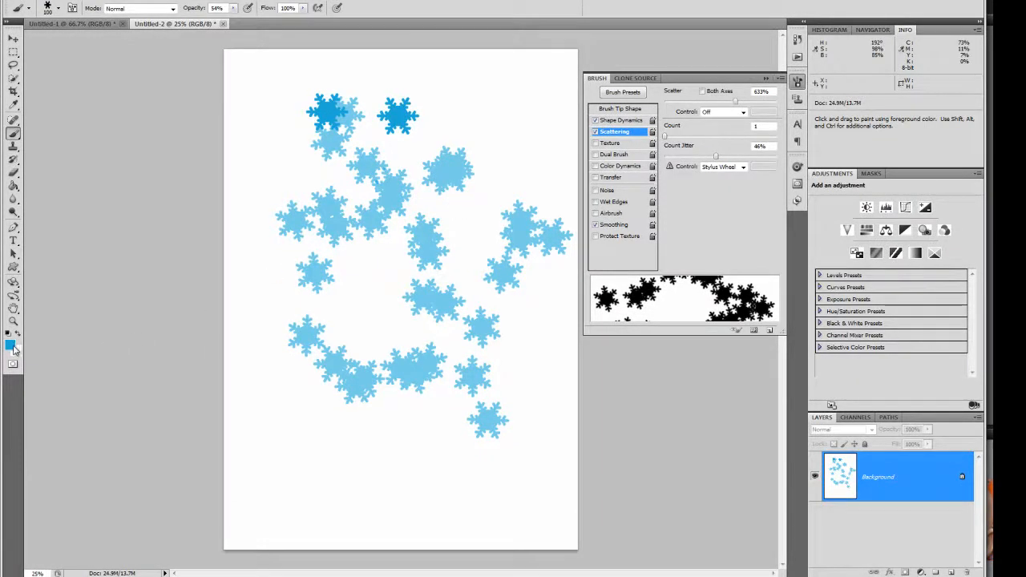
Set the foreground colour to pale blue ceeef6 and paint small scattered snowflakes across the middle and lower parts of the page.
{"action": "left_click", "coordinate": [12, 348]}
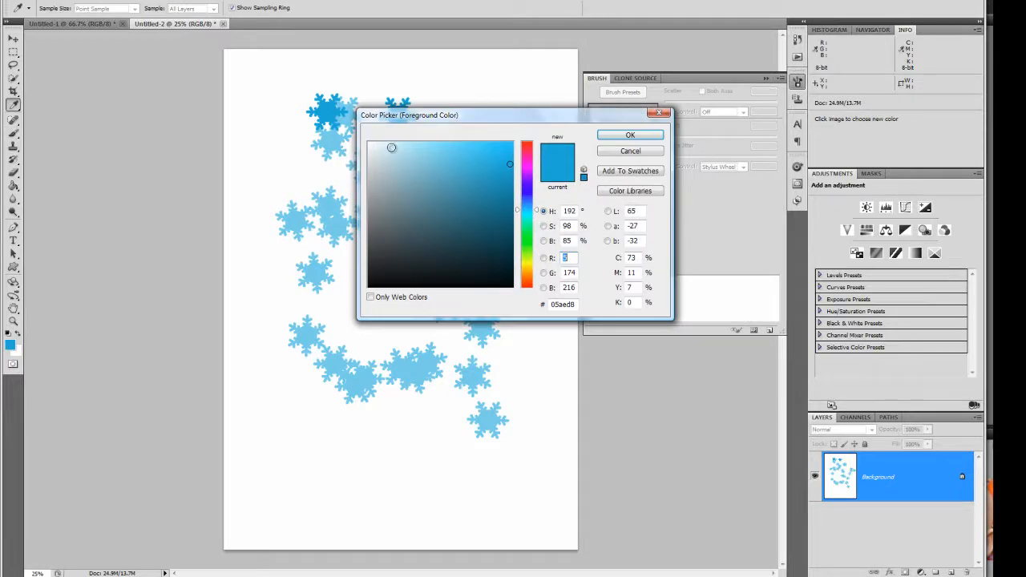
{"action": "left_click", "coordinate": [391, 147]}
{"action": "left_click", "coordinate": [628, 136]}
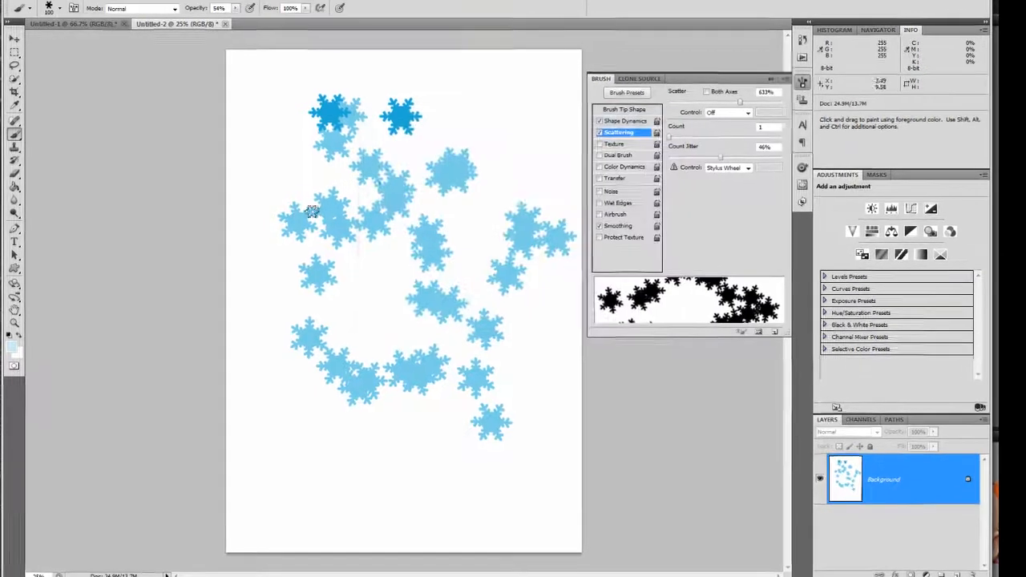
{"action": "mouse_move", "coordinate": [291, 193]}
{"action": "left_mouse_down"}
{"action": "mouse_move", "coordinate": [355, 215]}
{"action": "mouse_move", "coordinate": [392, 272]}
{"action": "mouse_move", "coordinate": [445, 302]}
{"action": "mouse_move", "coordinate": [467, 299]}
{"action": "mouse_move", "coordinate": [539, 183]}
{"action": "mouse_move", "coordinate": [543, 145]}
{"action": "mouse_move", "coordinate": [530, 268]}
{"action": "mouse_move", "coordinate": [534, 390]}
{"action": "mouse_move", "coordinate": [569, 448]}
{"action": "mouse_move", "coordinate": [281, 454]}
{"action": "mouse_move", "coordinate": [307, 379]}
{"action": "left_mouse_up"}
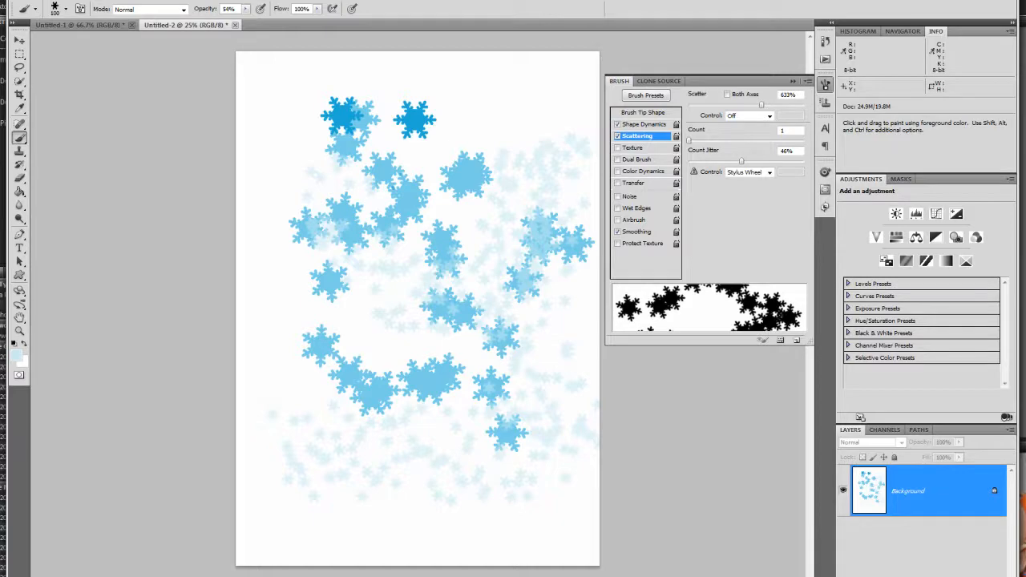
Add a new layer above the background and set the foreground colour to the dark teal 134653.
{"action": "key", "text": "ctrl+shift+alt+n"}
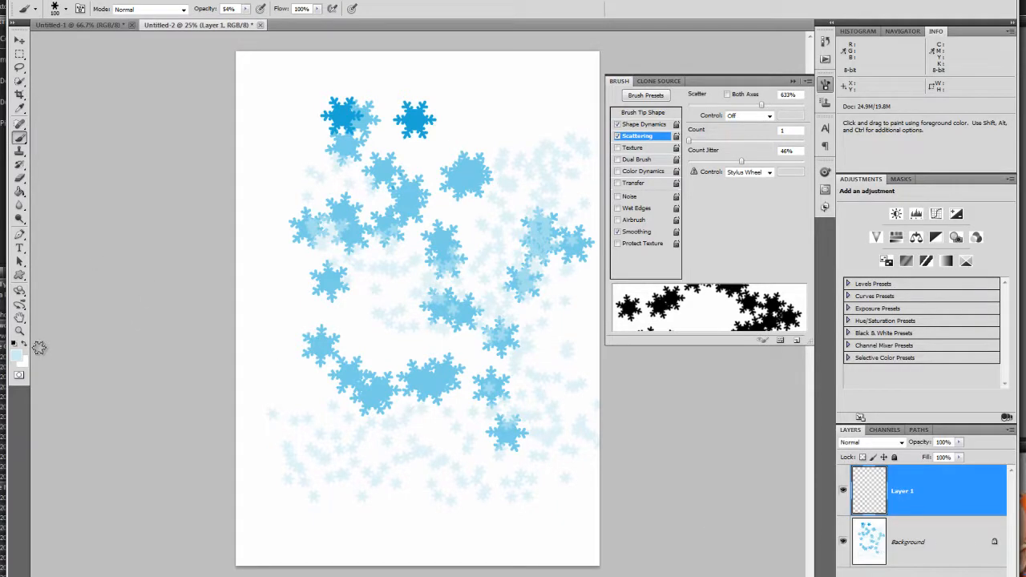
{"action": "left_click", "coordinate": [18, 354]}
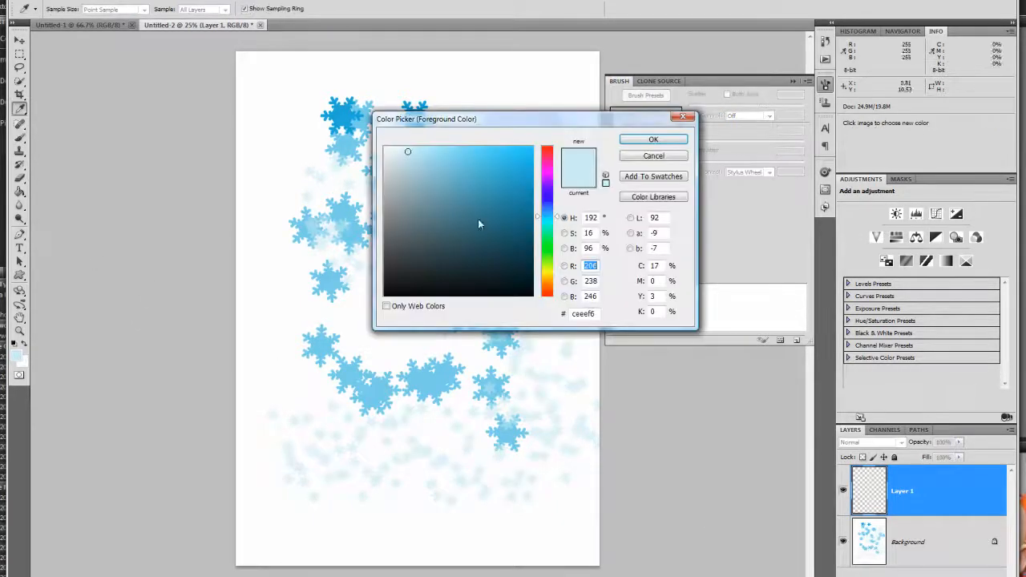
{"action": "left_click", "coordinate": [499, 247]}
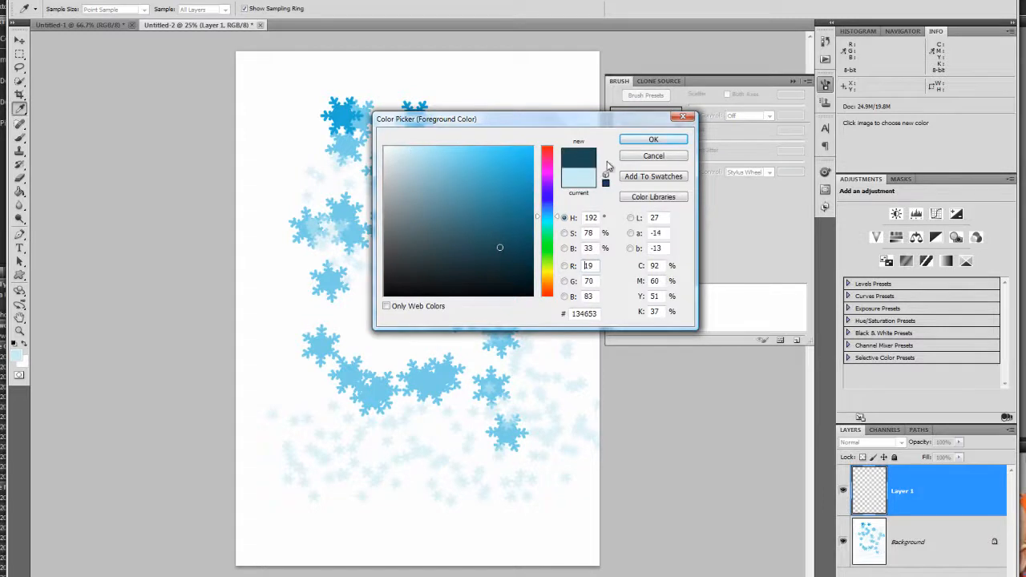
{"action": "left_click", "coordinate": [662, 140]}
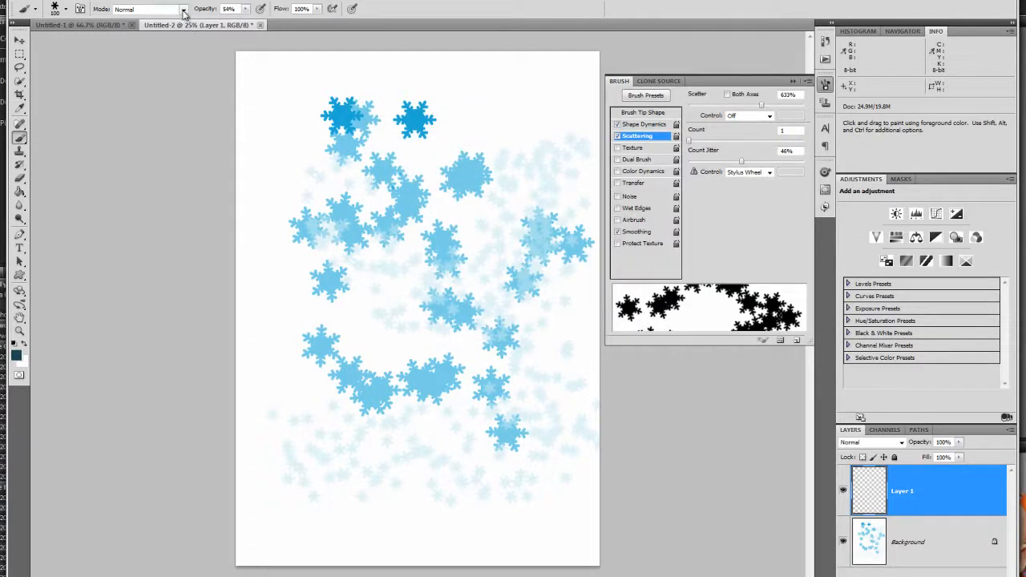
Set the new layer's blend mode to Multiply and paint dark scattered snowflakes in winding strokes across the page.
{"action": "left_click", "coordinate": [899, 443]}
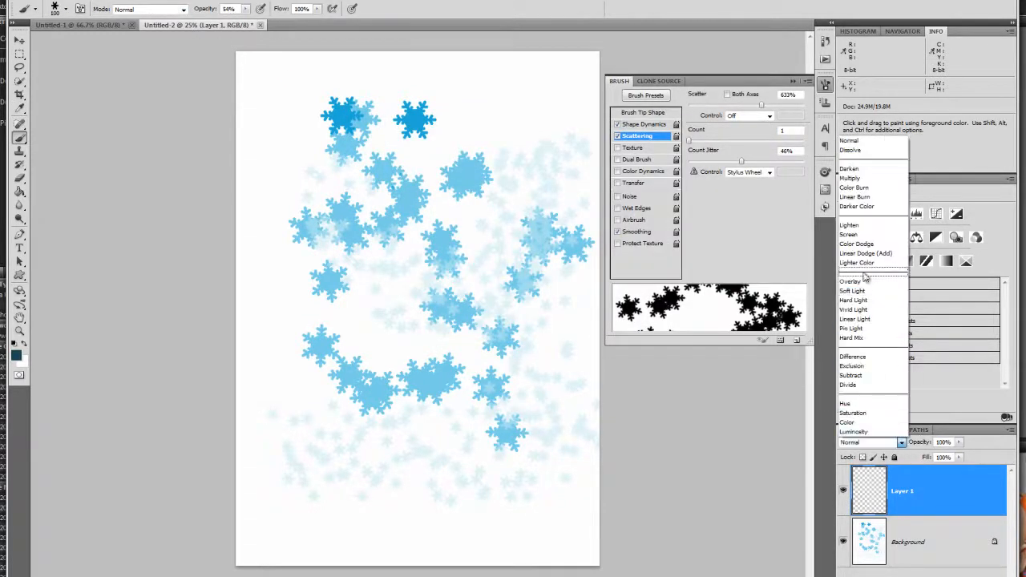
{"action": "left_click", "coordinate": [851, 178]}
{"action": "mouse_move", "coordinate": [526, 117]}
{"action": "left_mouse_down"}
{"action": "mouse_move", "coordinate": [489, 152]}
{"action": "mouse_move", "coordinate": [377, 197]}
{"action": "mouse_move", "coordinate": [275, 254]}
{"action": "mouse_move", "coordinate": [325, 324]}
{"action": "left_mouse_up"}
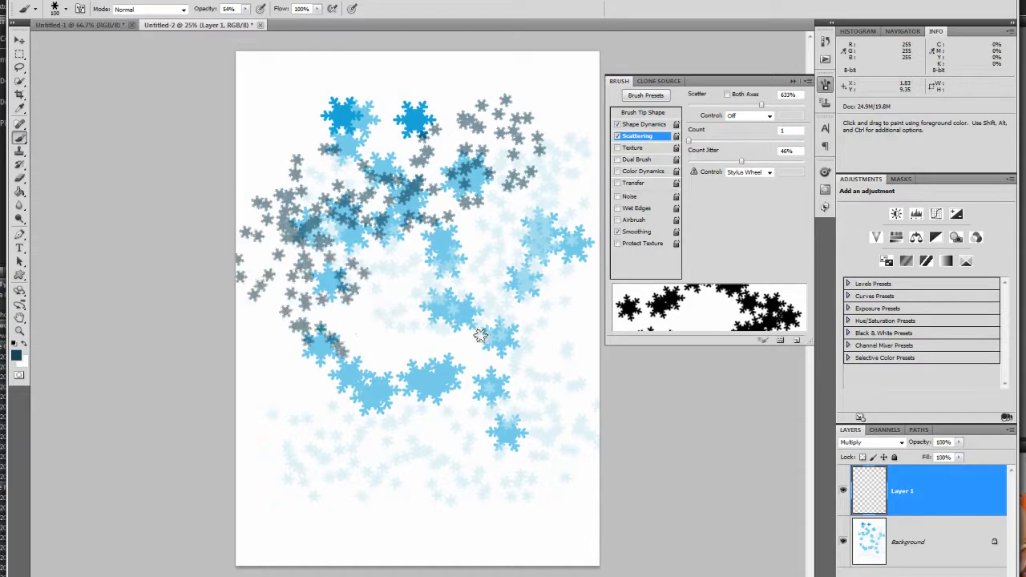
{"action": "left_click_drag", "start_coordinate": [479, 335], "coordinate": [595, 481]}
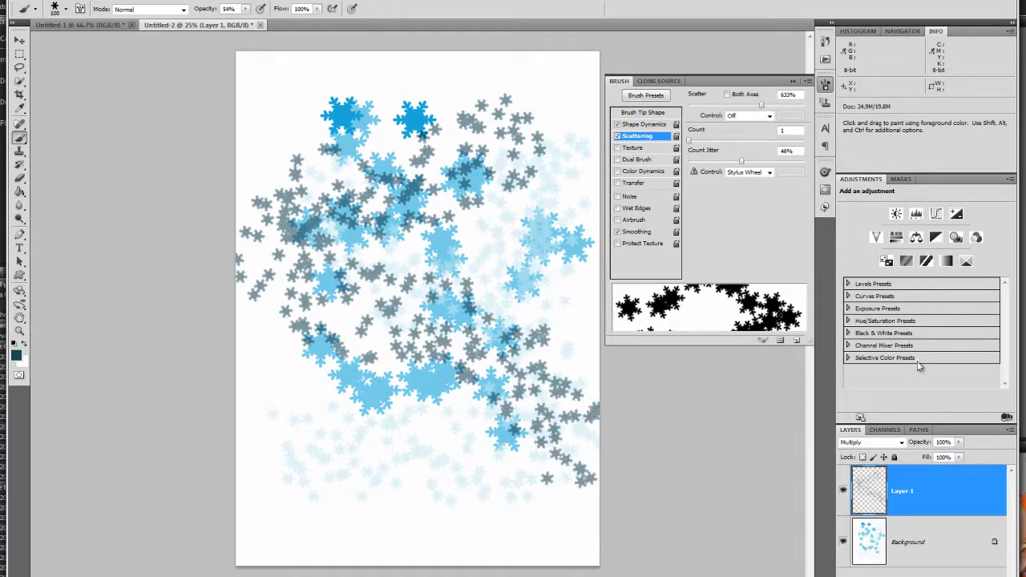
Change the dark snowflake layer's blend mode to Difference and merge it into the background.
{"action": "left_click", "coordinate": [874, 442]}
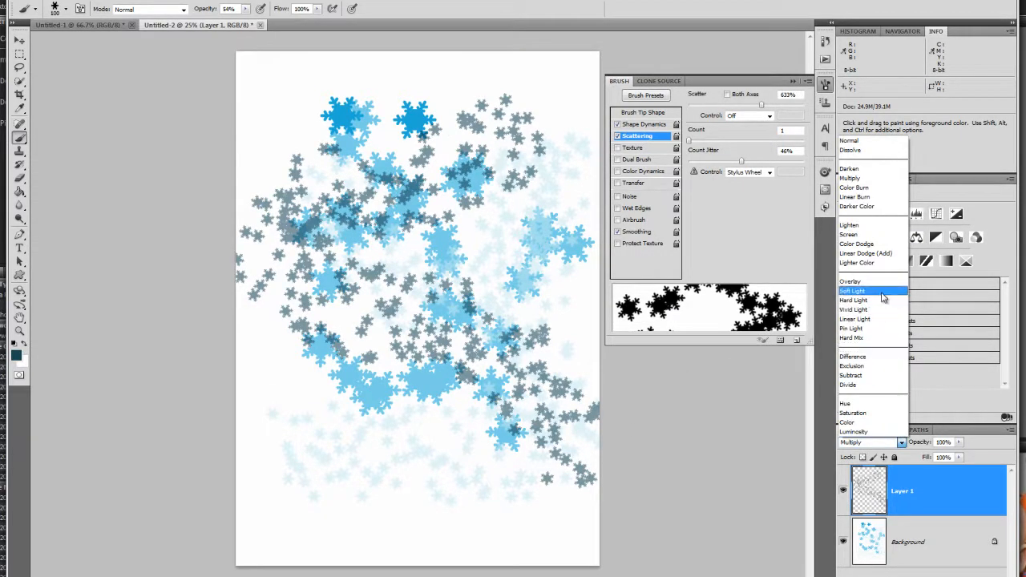
{"action": "left_click", "coordinate": [852, 291]}
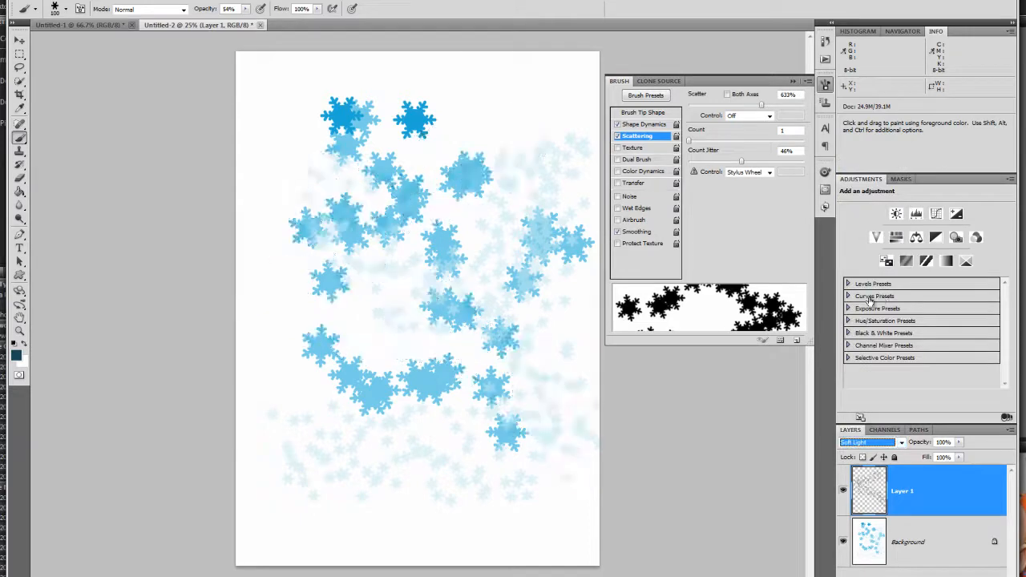
{"action": "key", "text": "Down"}
{"action": "key", "text": "Down"}
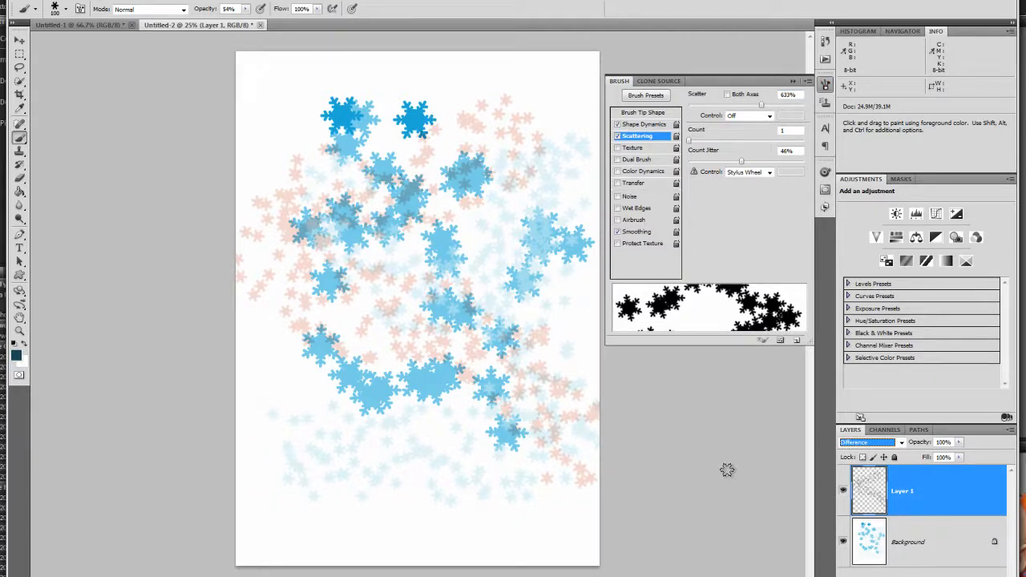
{"action": "key", "text": "ctrl+e"}
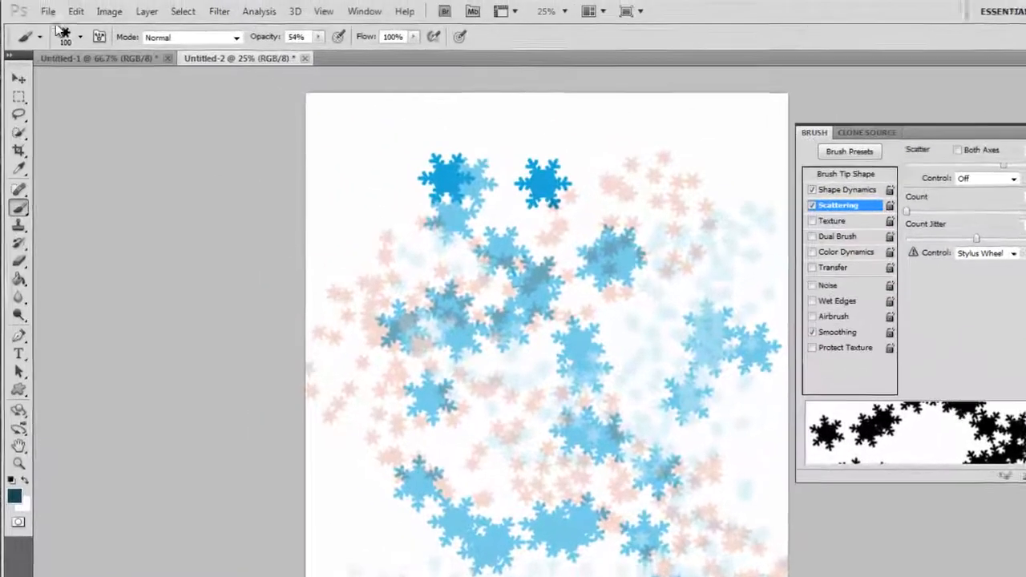
Choose the thin 810 px snowflake brush preset and add a new layer above the background.
{"action": "left_click", "coordinate": [48, 12]}
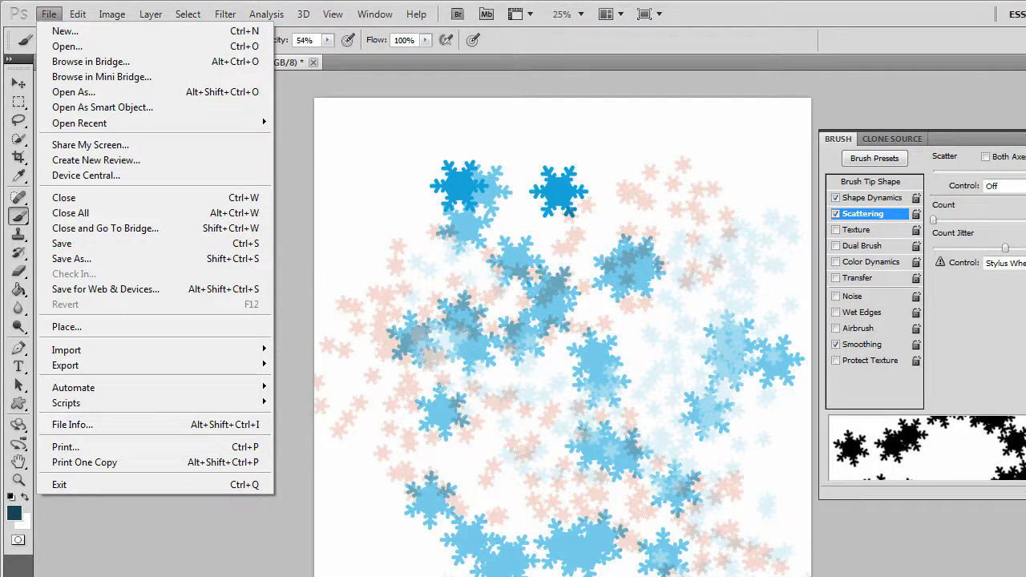
{"action": "key", "text": "Escape"}
{"action": "left_click", "coordinate": [83, 42]}
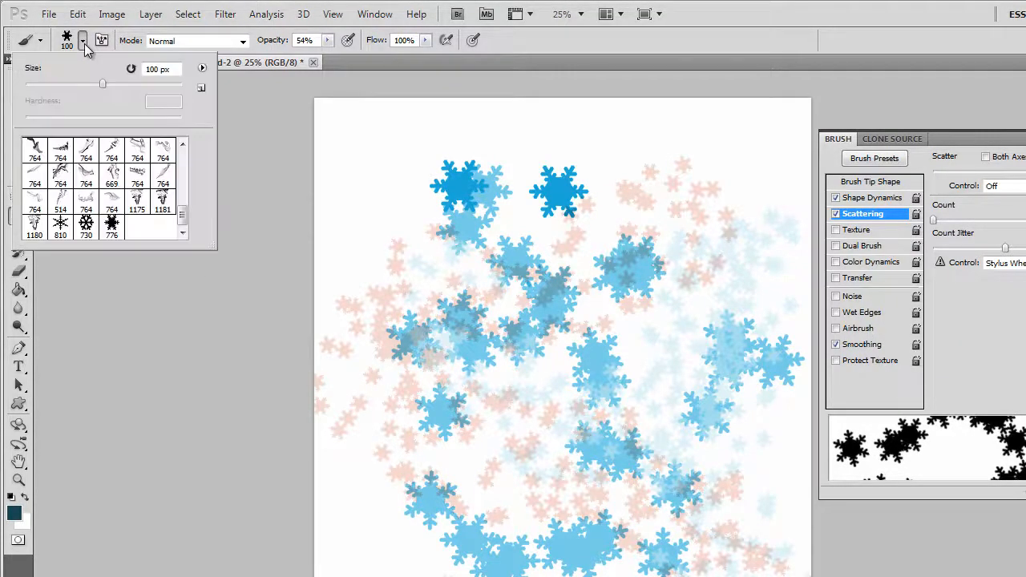
{"action": "left_click", "coordinate": [62, 226]}
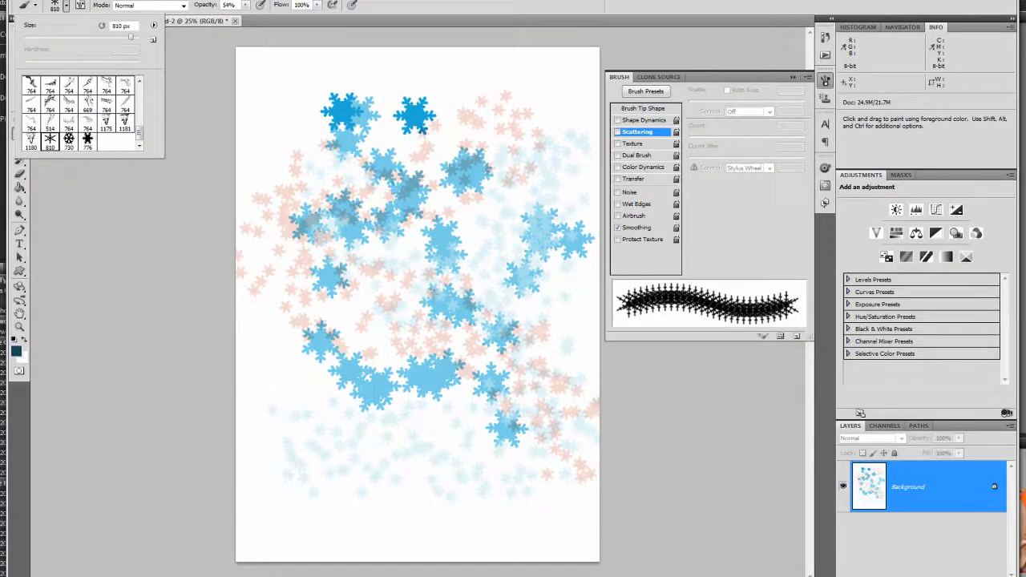
{"action": "left_click", "coordinate": [982, 575]}
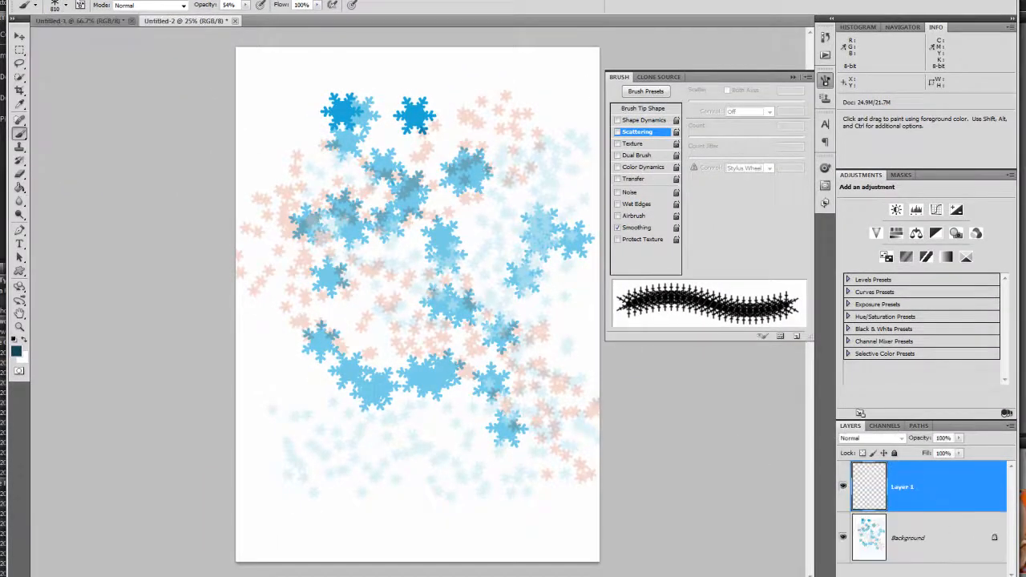
Set the foreground colour to pale yellow eee1b3 and paint large overlapping snowflakes over the page's upper left area.
{"action": "left_click", "coordinate": [18, 353]}
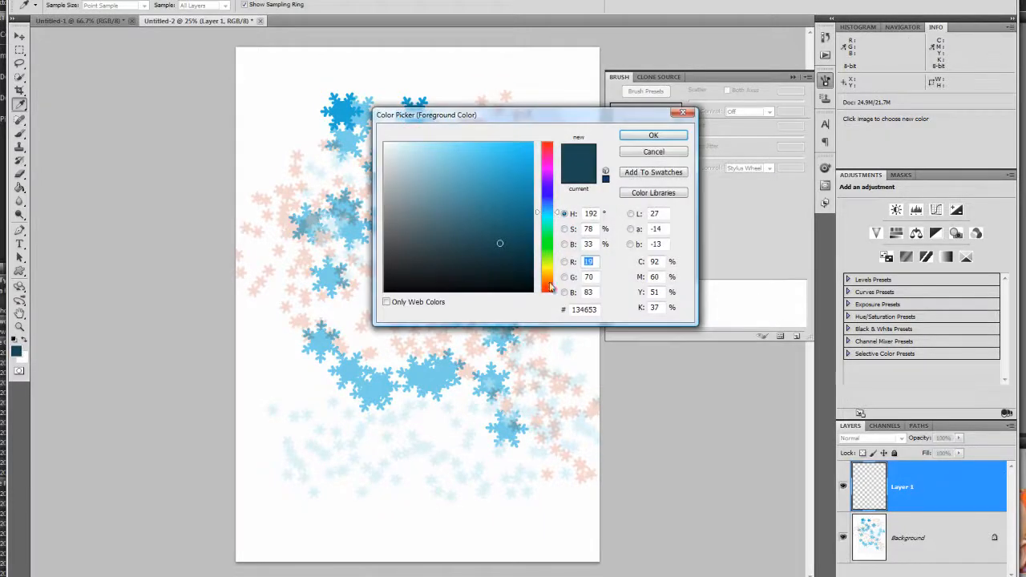
{"action": "left_click", "coordinate": [550, 274]}
{"action": "left_click", "coordinate": [421, 153]}
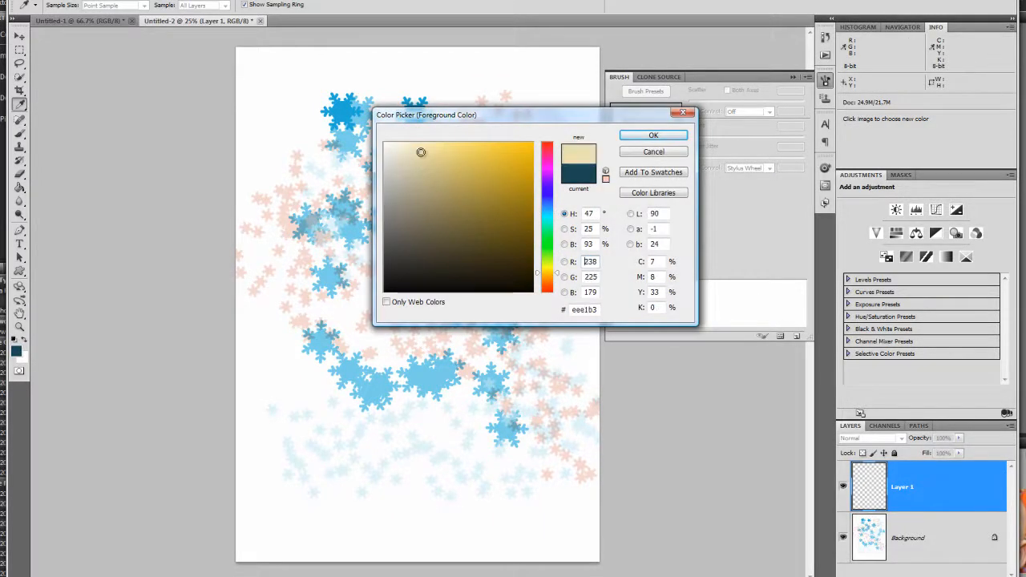
{"action": "left_click", "coordinate": [651, 137]}
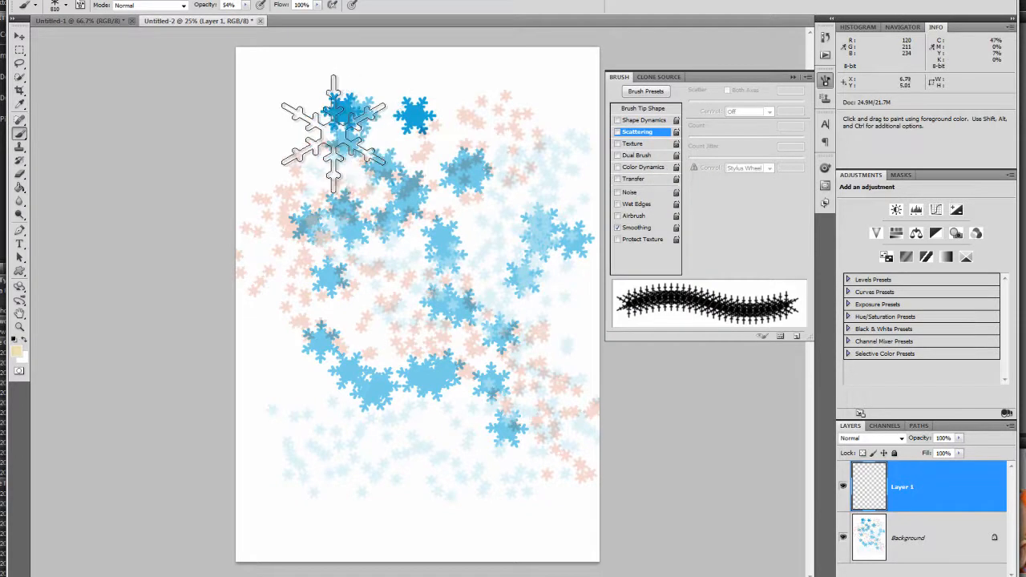
{"action": "mouse_move", "coordinate": [333, 132]}
{"action": "left_mouse_down"}
{"action": "mouse_move", "coordinate": [389, 194]}
{"action": "mouse_move", "coordinate": [420, 200]}
{"action": "left_mouse_up"}
Paint scattered pale yellow snowflakes across the page's lower half with Scattering enabled, a 250 px brush size and 100% opacity.
{"action": "left_click", "coordinate": [618, 132]}
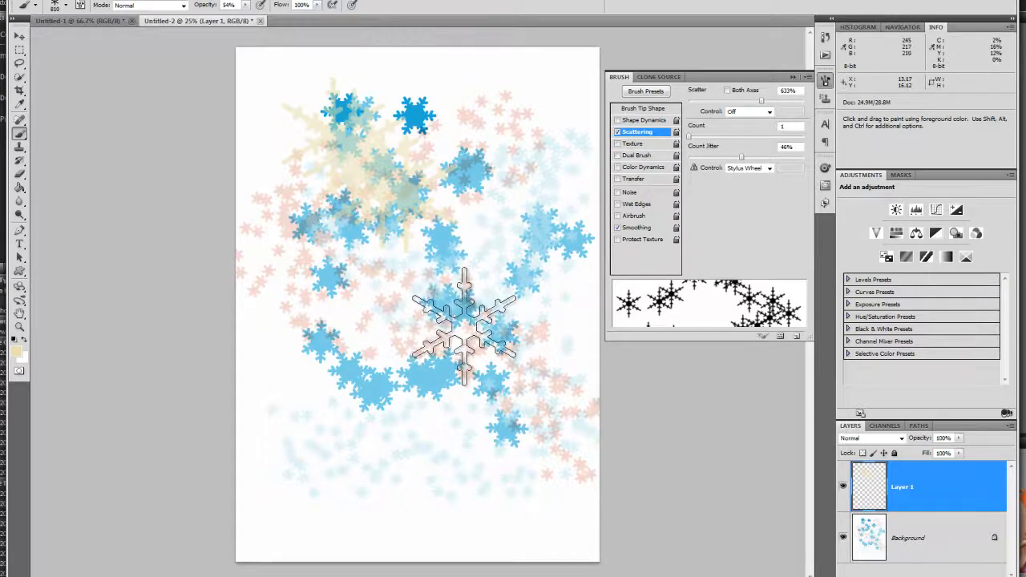
{"action": "key", "text": "bracketleft"}
{"action": "key", "text": "bracketleft"}
{"action": "key", "text": "bracketleft"}
{"action": "key", "text": "bracketleft"}
{"action": "key", "text": "bracketleft"}
{"action": "key", "text": "bracketleft"}
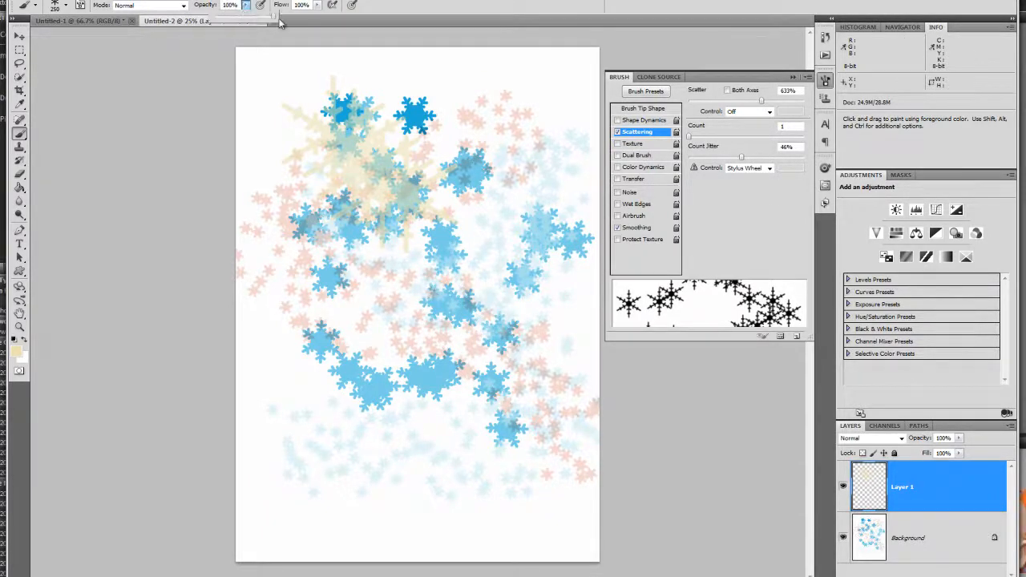
{"action": "mouse_move", "coordinate": [270, 360]}
{"action": "left_mouse_down"}
{"action": "mouse_move", "coordinate": [349, 433]}
{"action": "mouse_move", "coordinate": [540, 470]}
{"action": "left_mouse_up"}
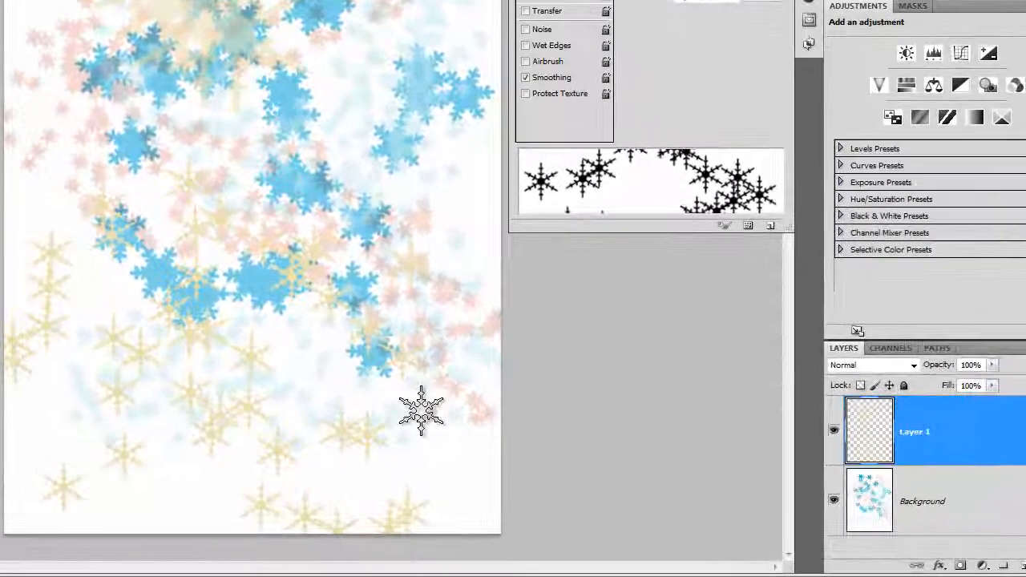